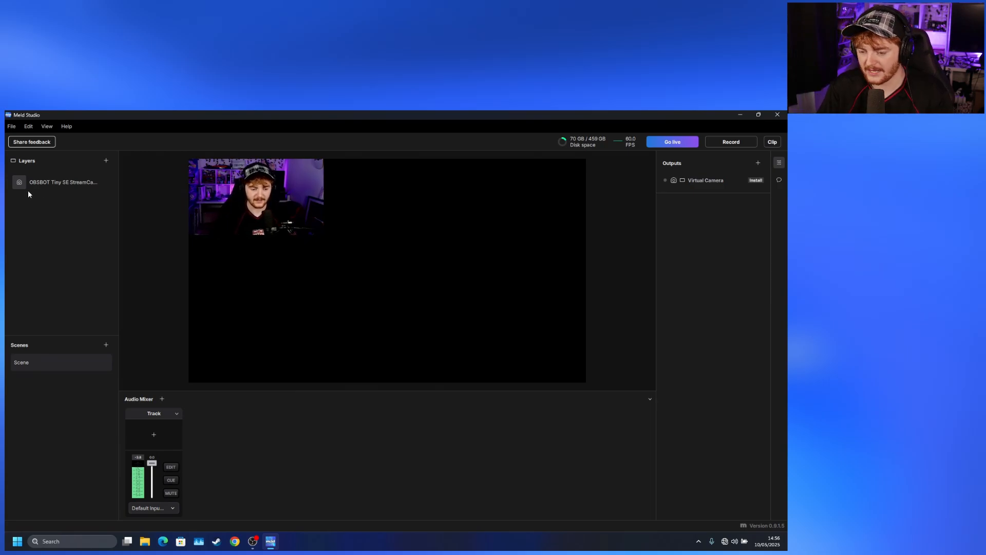
- Add a display capture layer, place it near the canvas centre and choose the full display as its source
left_click(107, 162)
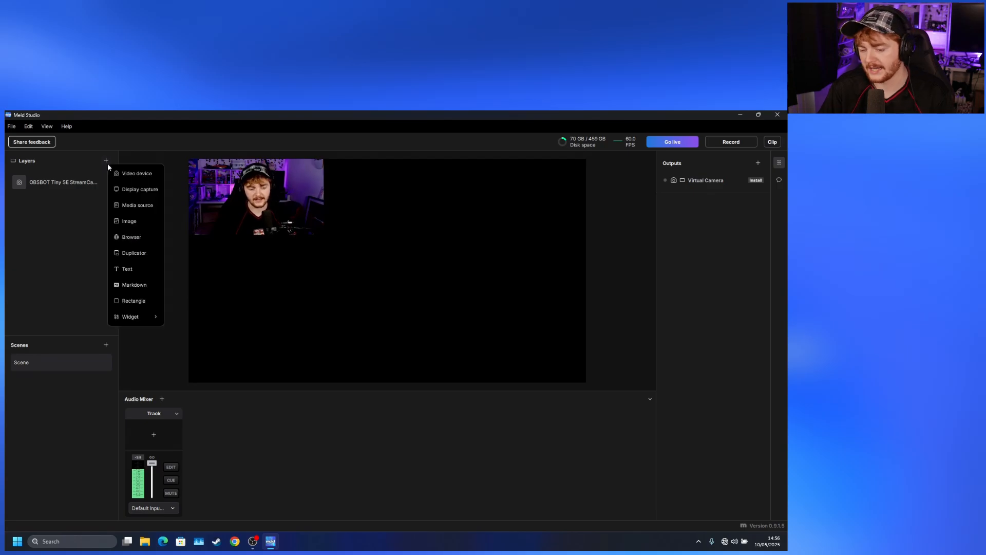
left_click(150, 193)
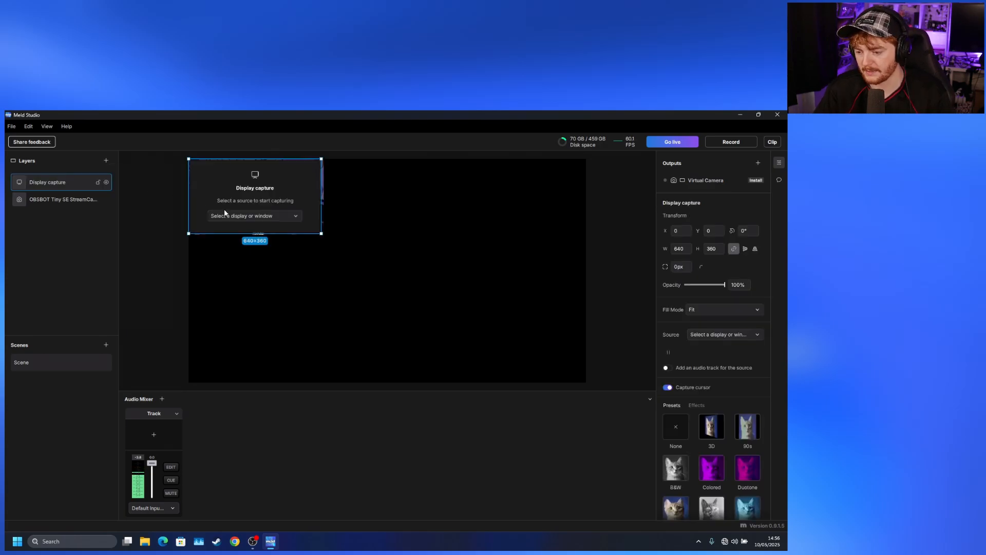
left_click_drag(287, 193, 457, 234)
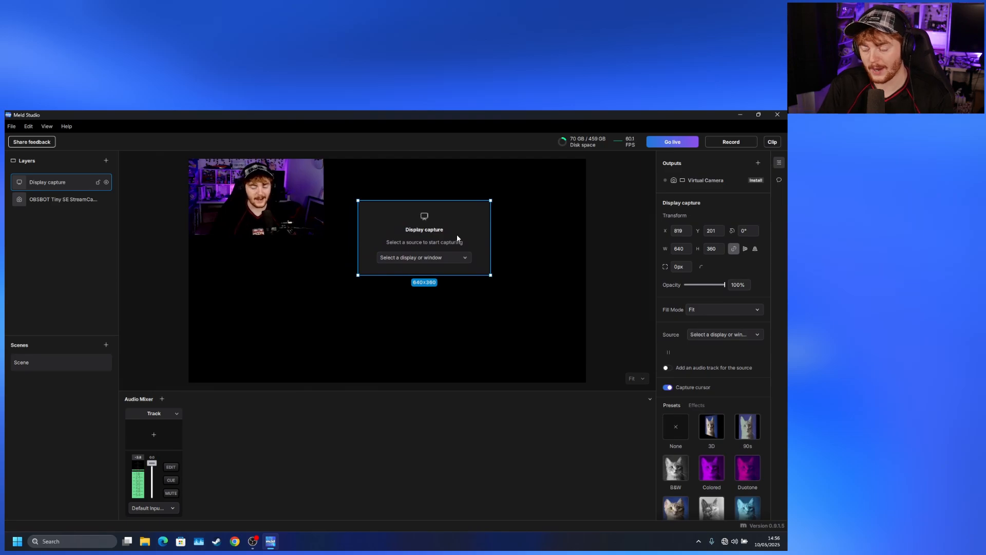
left_click(462, 257)
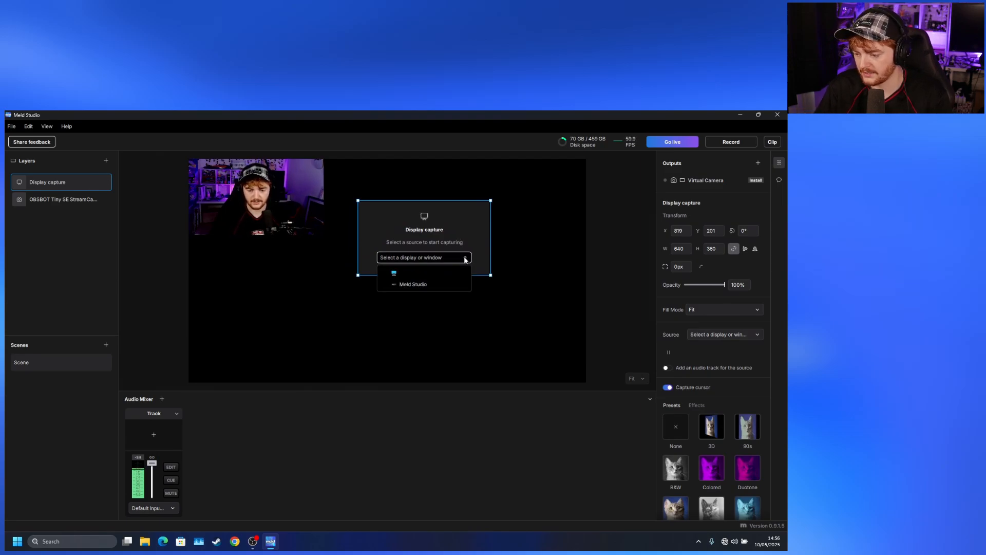
left_click(438, 283)
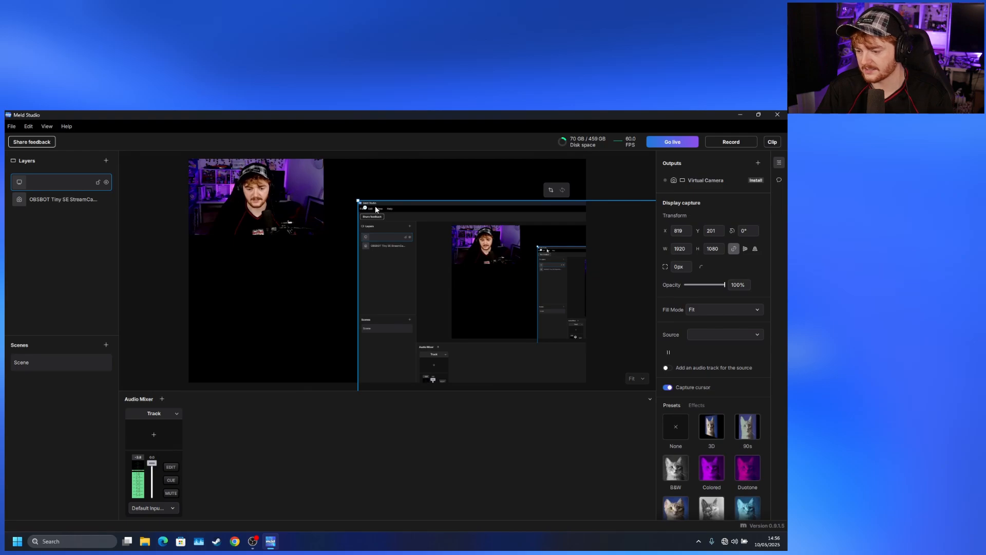
- Shrink the display capture to about 1419 × 798 px, place it at about X 251, Y 141, and hide its layer
left_click_drag(359, 288, 463, 296)
left_click_drag(548, 322, 329, 253)
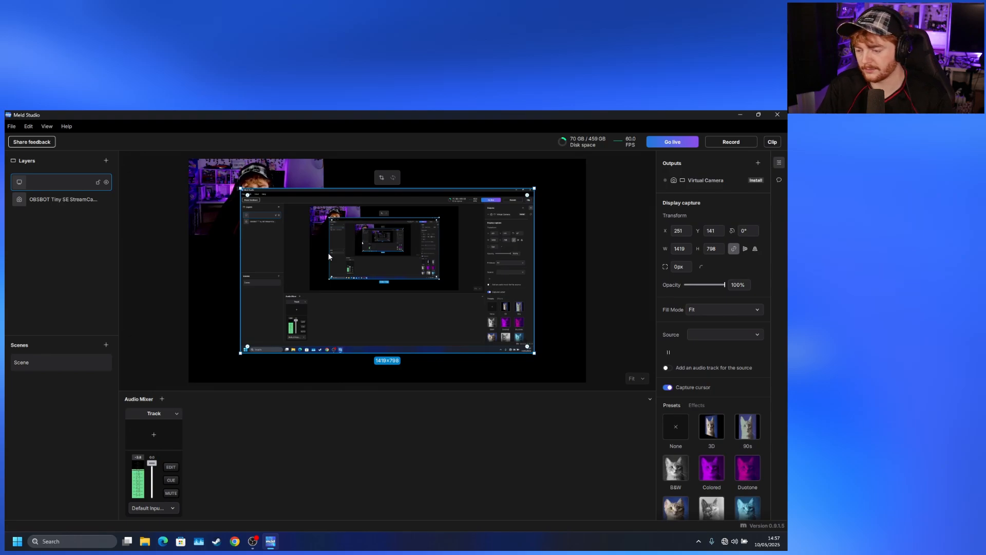
left_click(106, 182)
- Try a Duplicator layer with Scene as its source at different canvas positions, and delete it
left_click(106, 161)
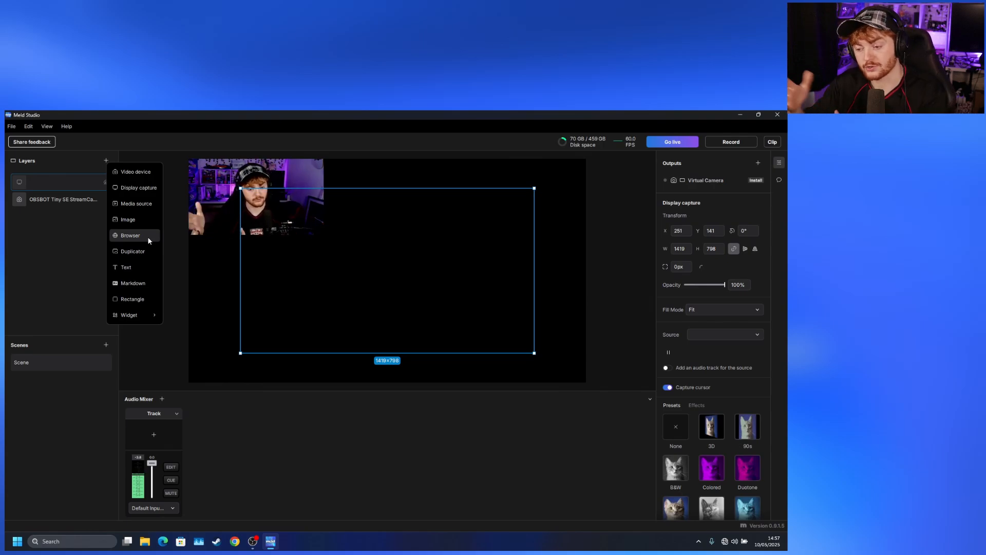
left_click(144, 251)
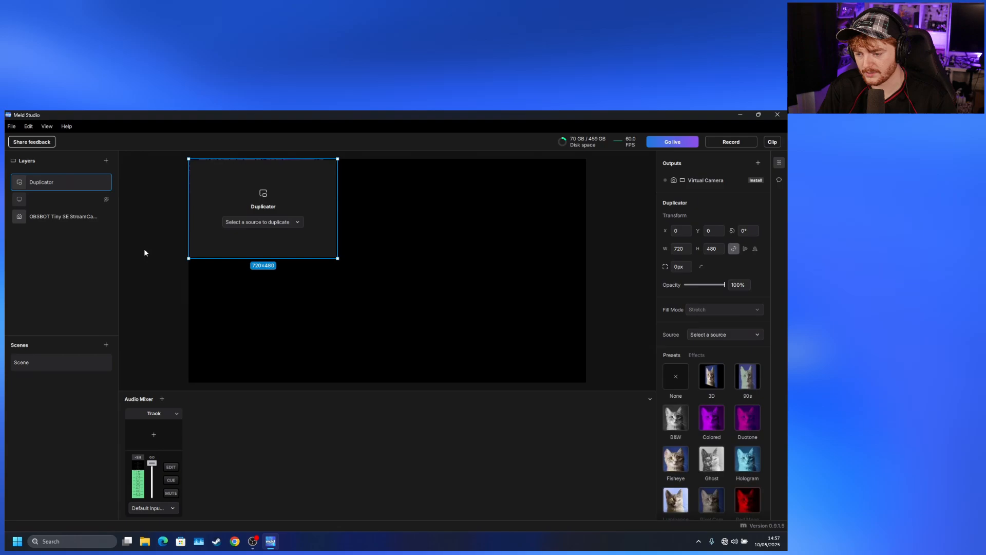
left_click(266, 223)
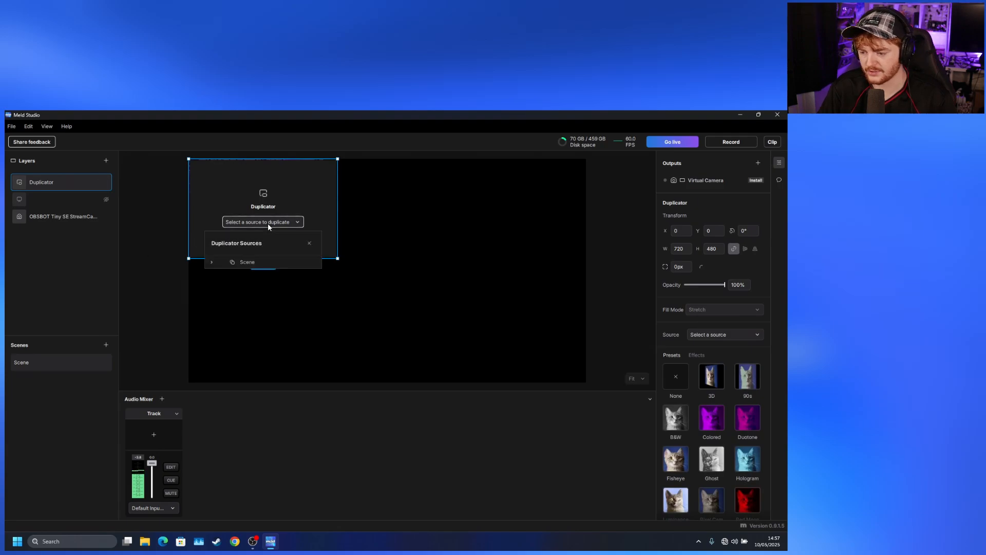
left_click(259, 263)
left_click_drag(258, 264, 403, 268)
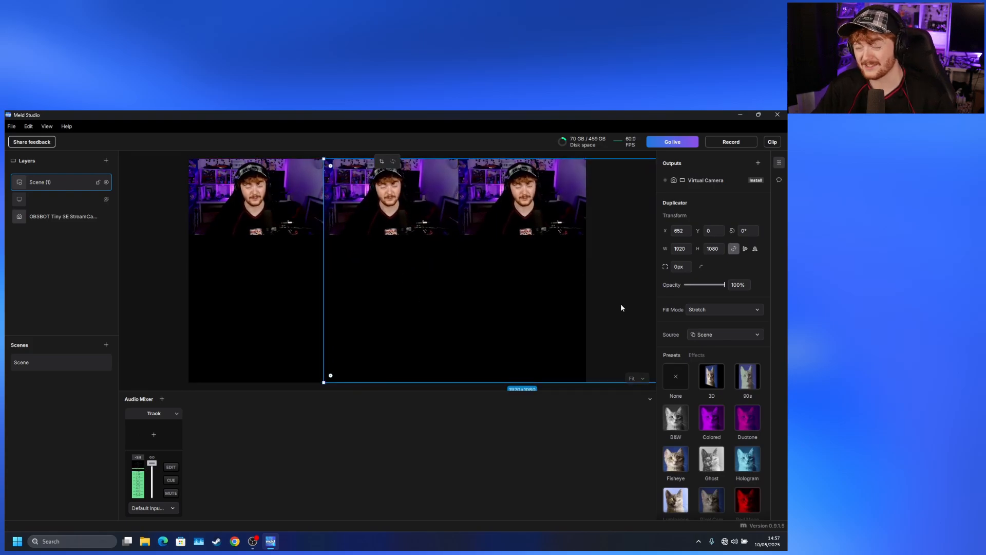
left_click_drag(525, 292, 408, 349)
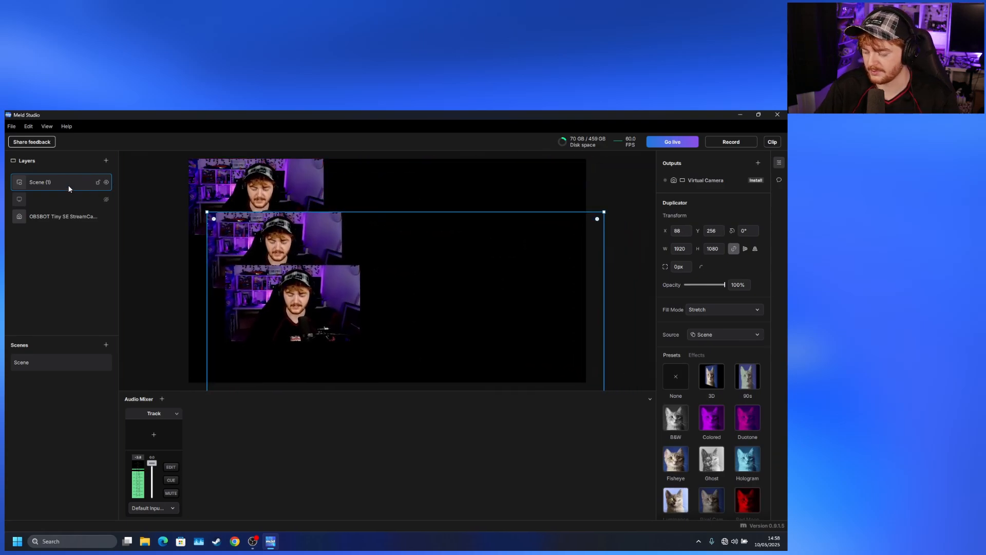
key("Delete")
- Add a Markdown layer and a Text layer with the default text side by side near the canvas centre
left_click(106, 160)
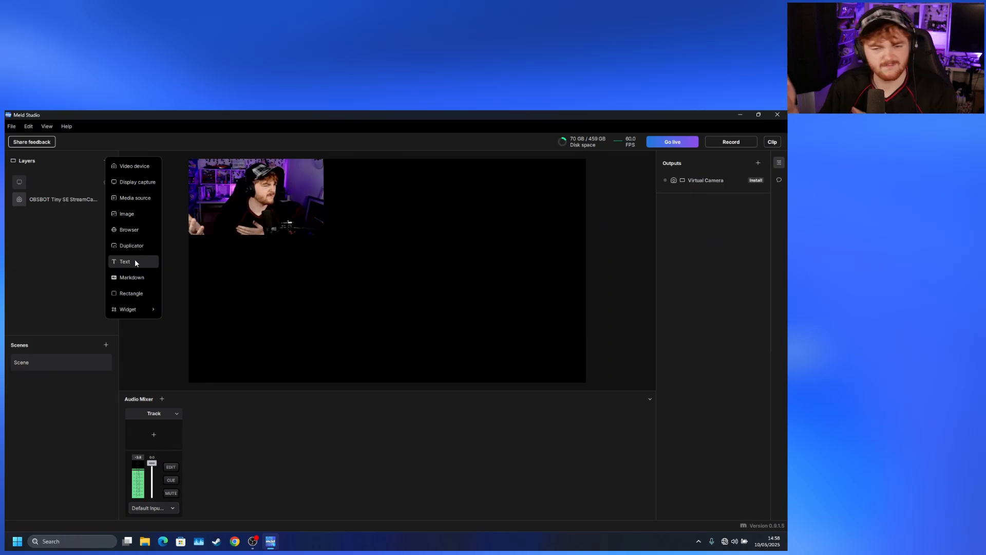
left_click(134, 261)
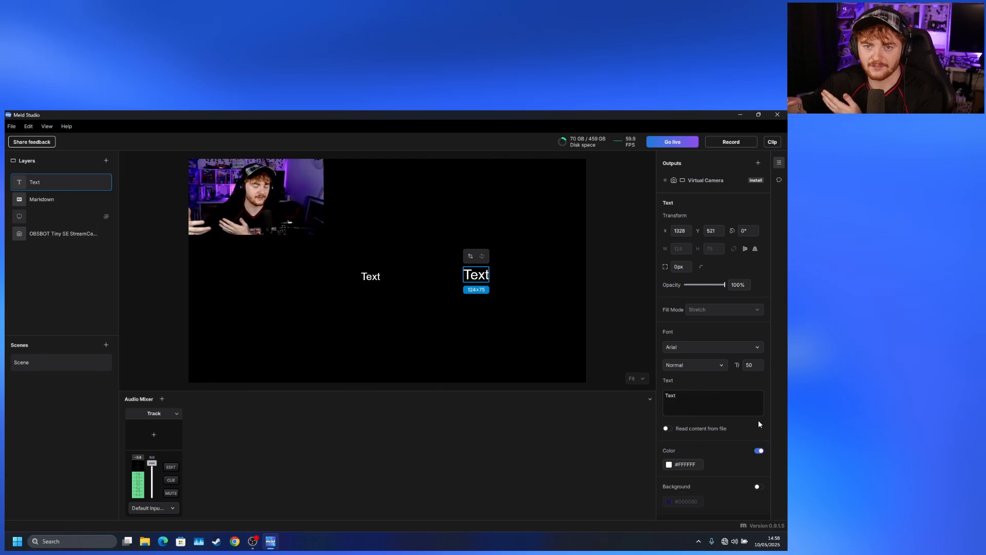
- Add a 200 × 200 px Rectangle layer and place it below the texts at about X 541, Y 685
left_click(106, 160)
left_click(147, 295)
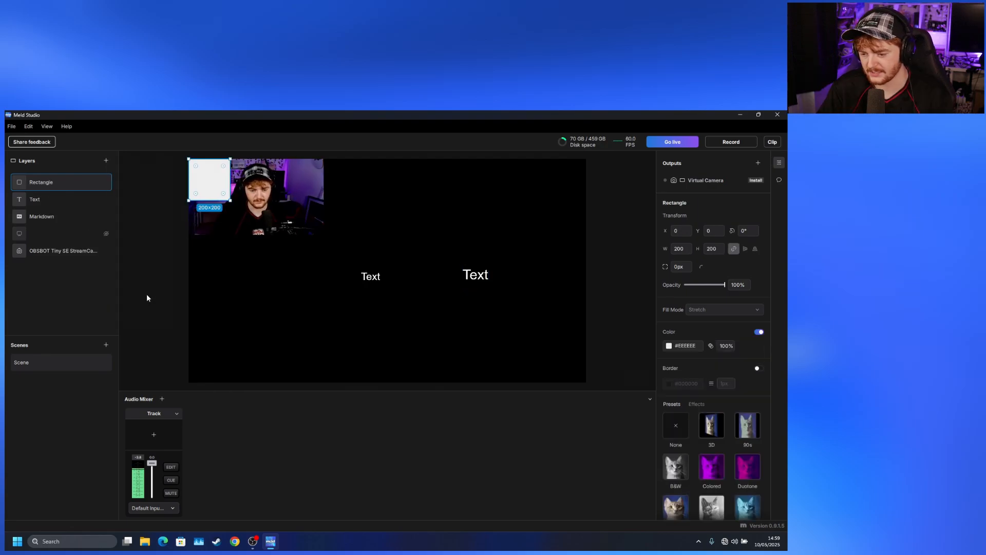
left_click_drag(220, 177, 332, 321)
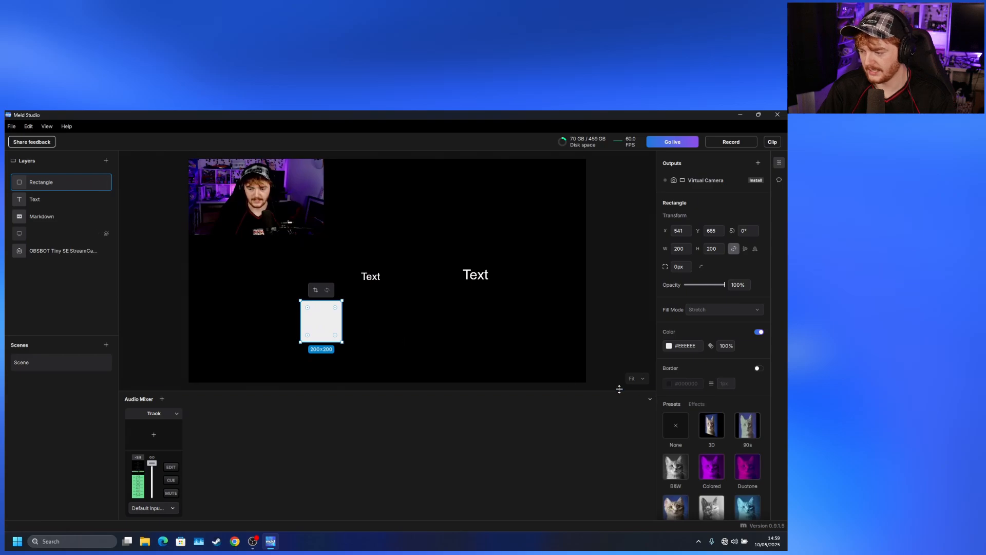
- Stretch the rectangle to about 768 × 215 px and round its corners to a radius of about 79 px
mouse_move(751, 461)
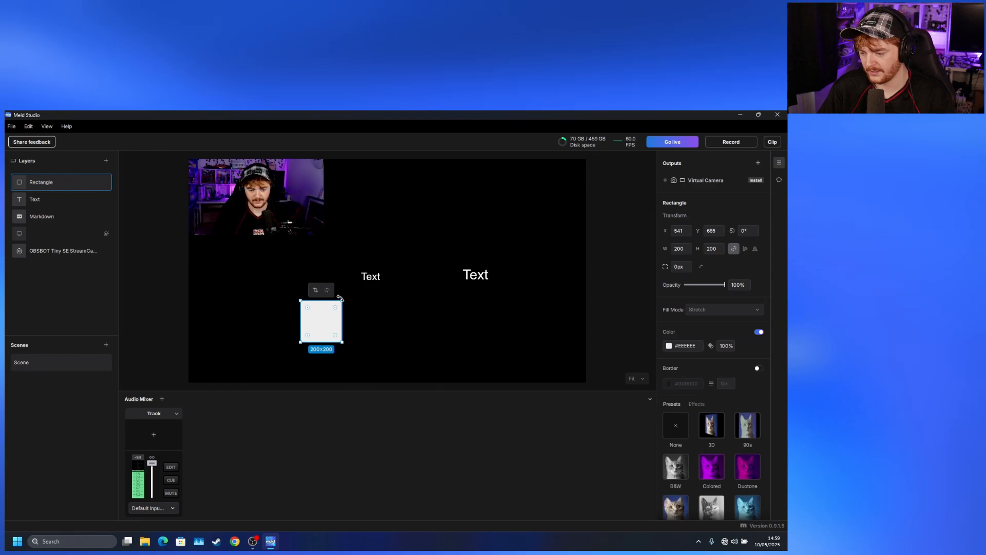
mouse_move(343, 302)
left_mouse_down()
mouse_move(406, 236)
mouse_move(347, 296)
left_mouse_up()
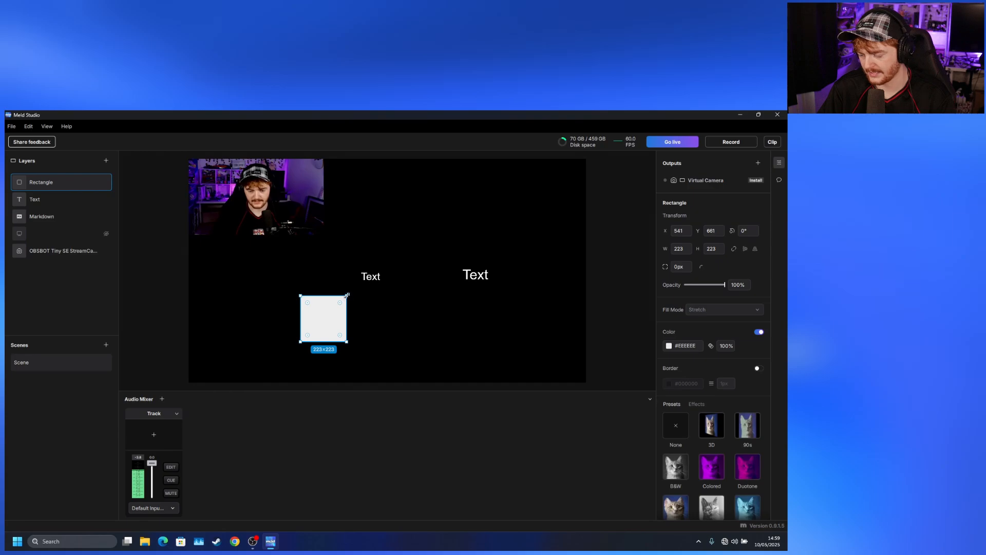
left_click_drag(347, 296, 461, 297)
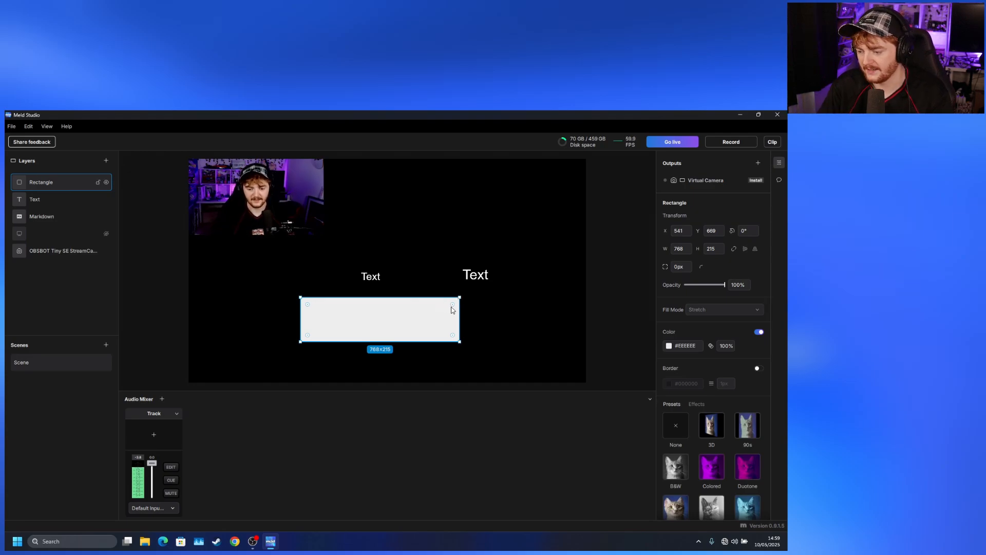
left_click_drag(454, 305, 447, 310)
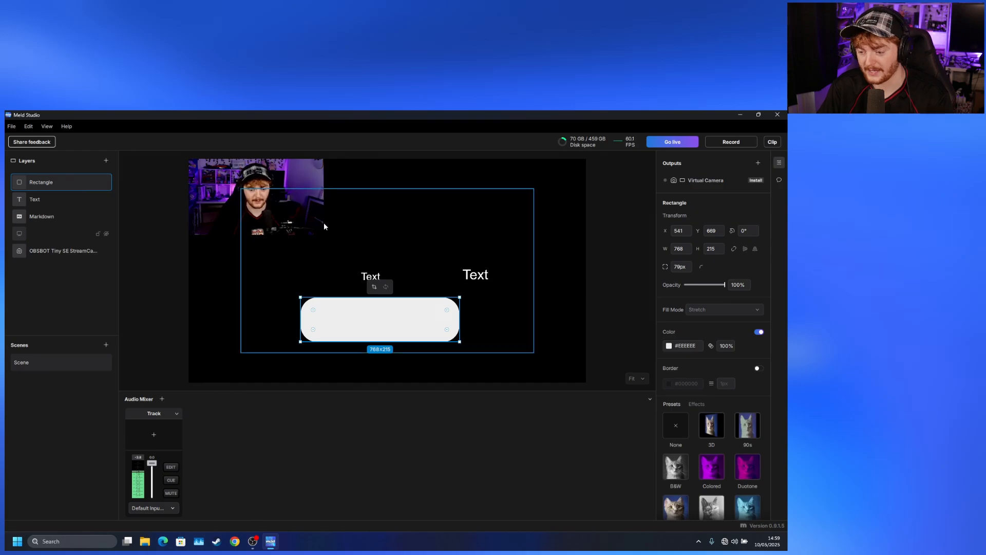
- Round the corners of the OBSBOT webcam layer to a radius of about 172 px and deselect everything
left_click(297, 216)
left_click(246, 184)
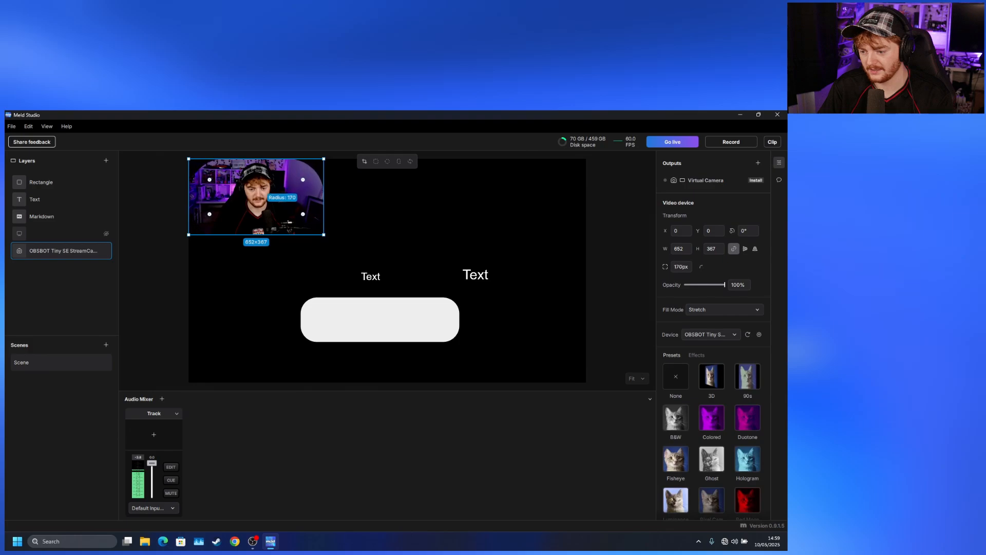
left_click(390, 201)
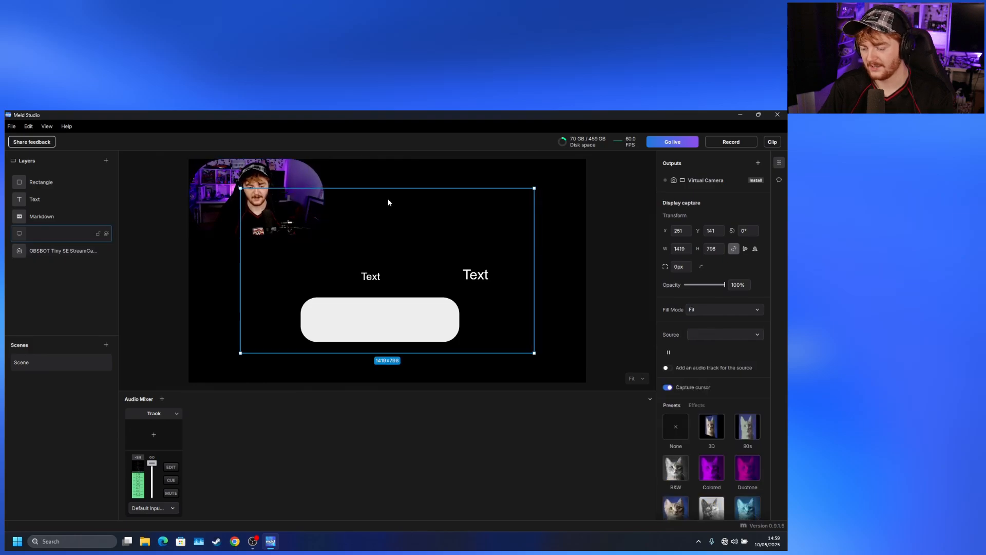
left_click(564, 249)
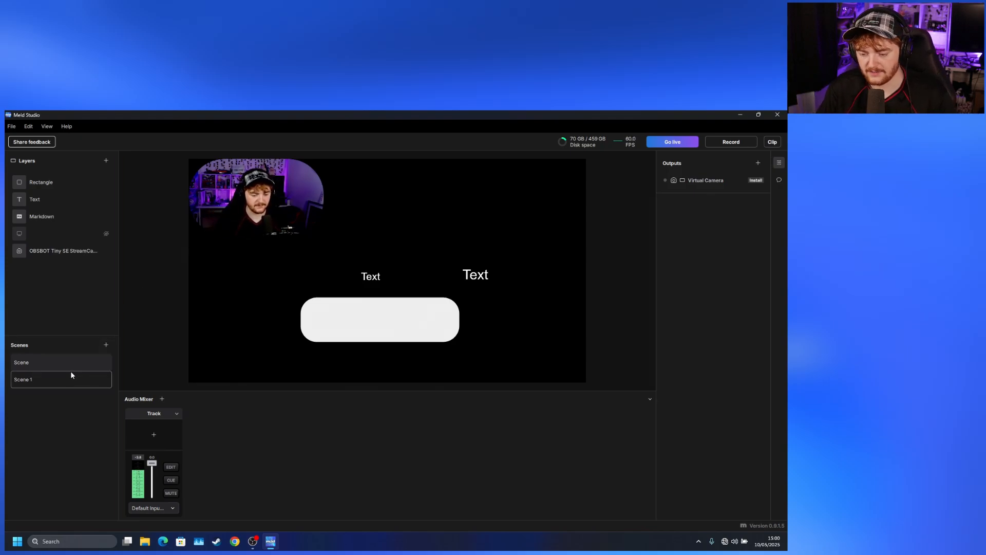
- Add a second, empty scene and switch back and forth between it and the original scene
left_click(57, 366)
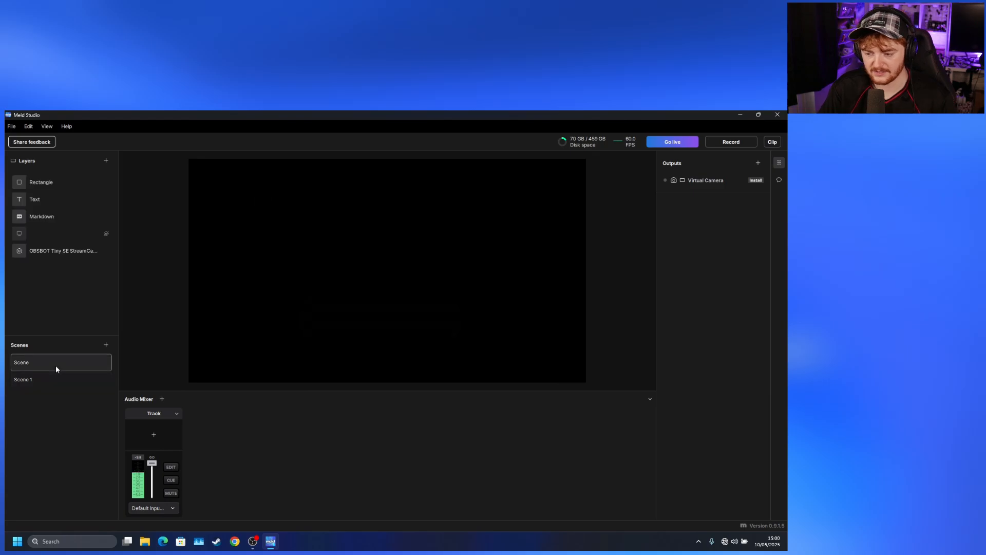
left_click(51, 380)
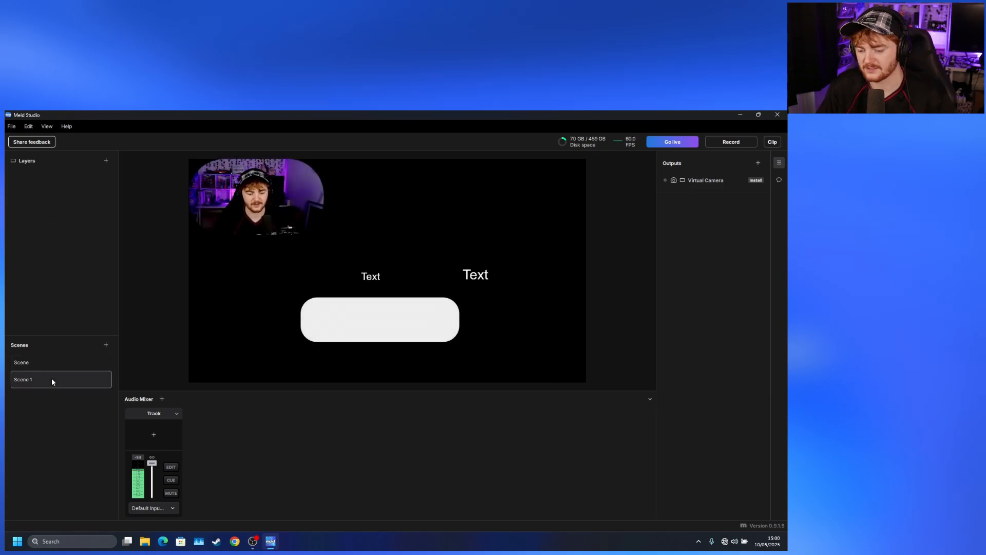
left_click(58, 368)
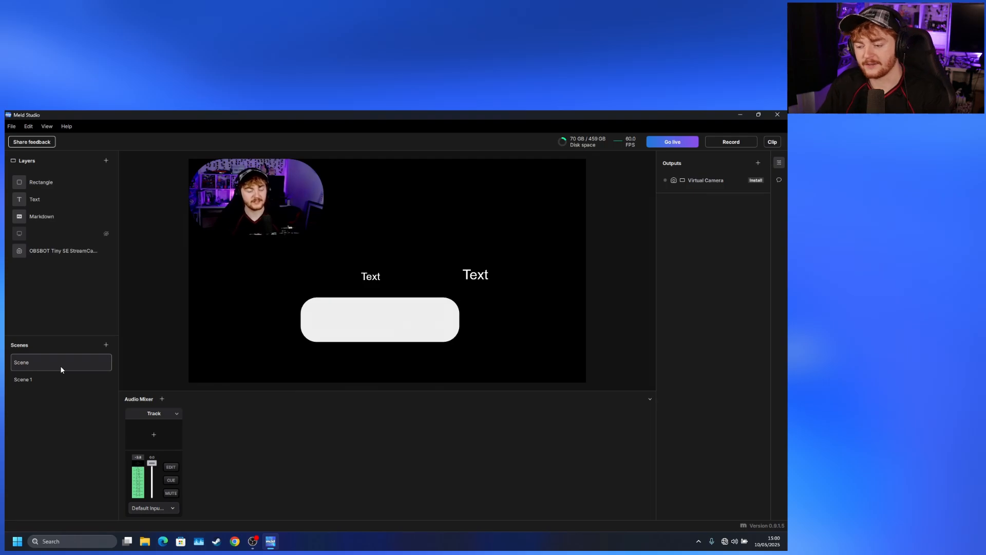
- In Scene 1, add a video device layer that shows the OBSBOT Tiny SE StreamCamera full screen
left_click(55, 379)
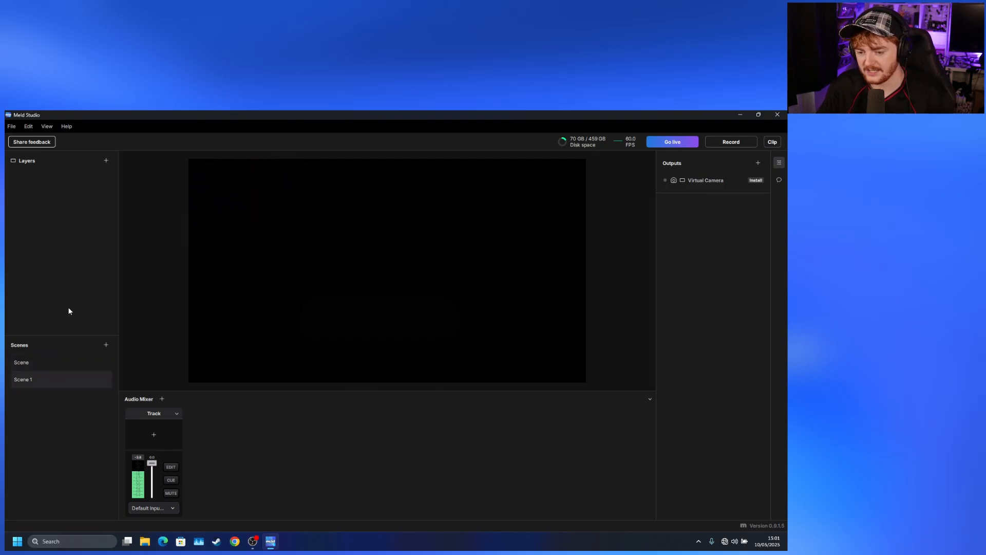
left_click(106, 161)
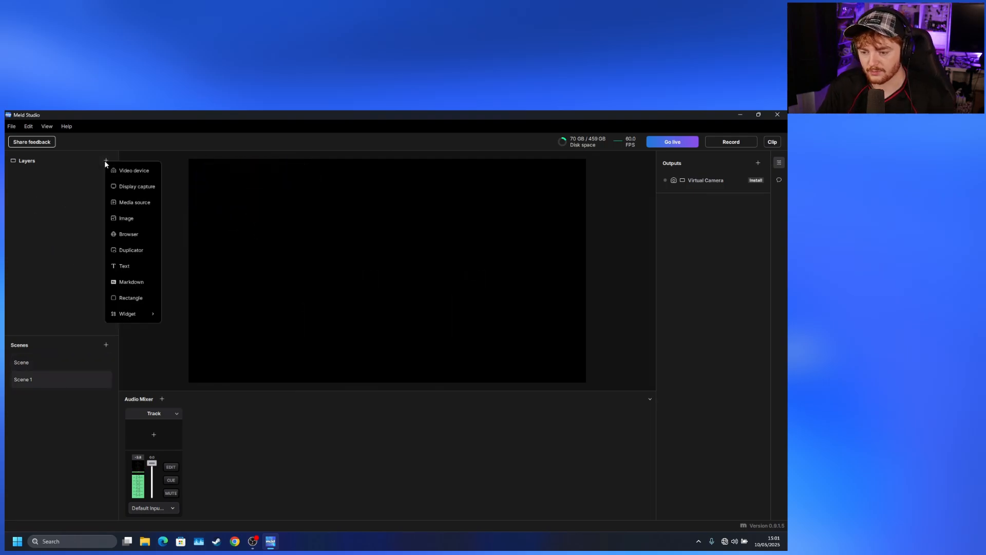
left_click(137, 176)
left_click(249, 217)
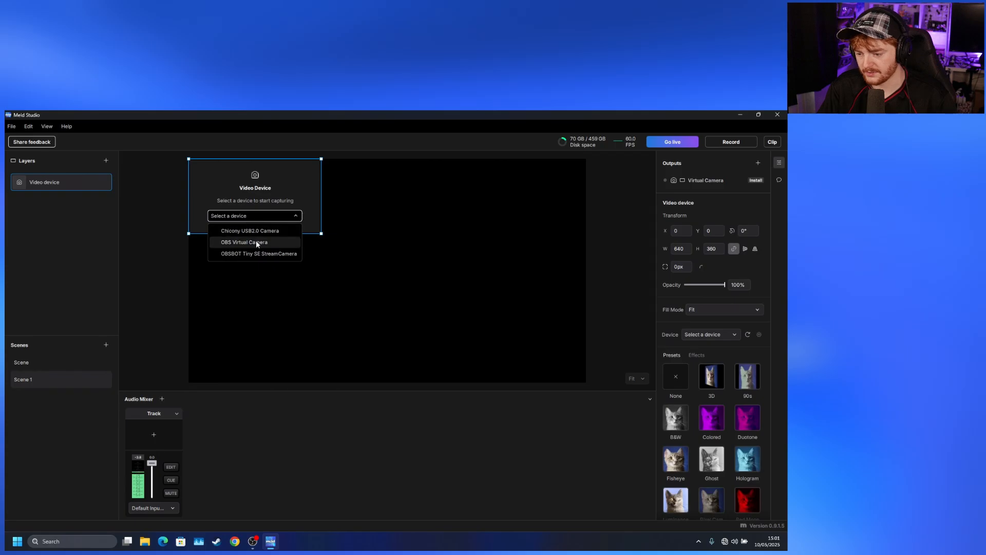
left_click(259, 253)
left_click(640, 277)
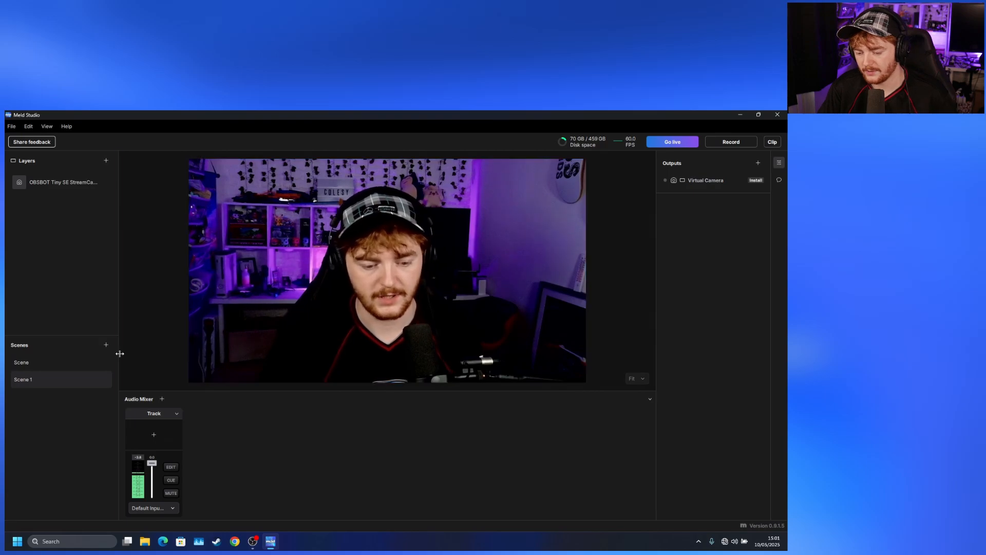
- Preview the change between the two camera layouts by switching to Scene and back to Scene 1
left_click(82, 363)
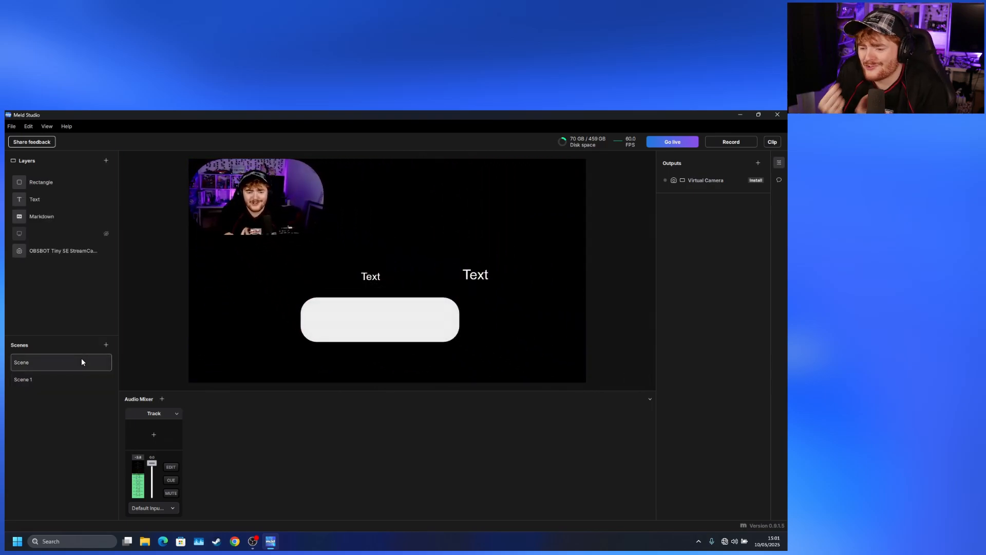
left_click(80, 379)
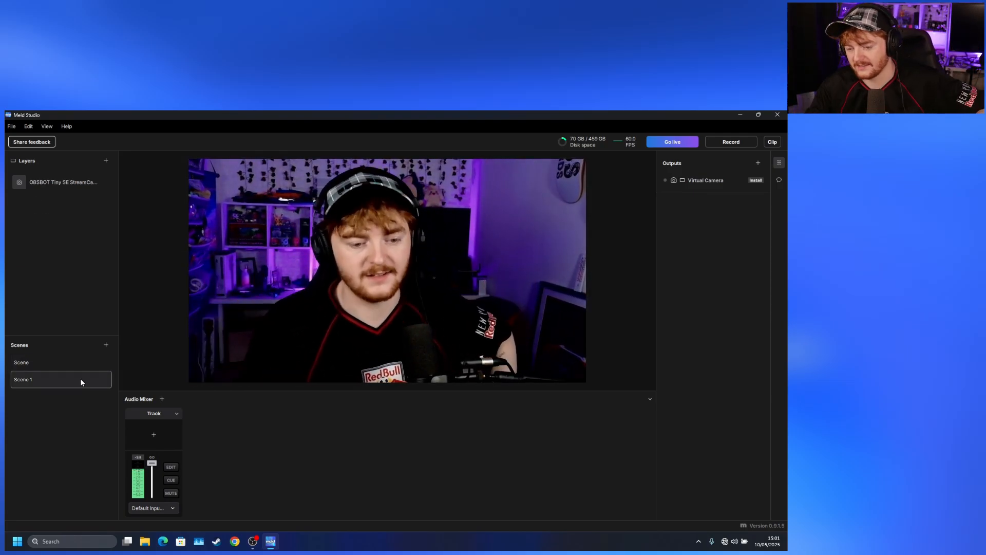
- In Scene, examine the webcam layer's effects list and effects file import, and return to its presets
left_click(75, 363)
left_click(71, 251)
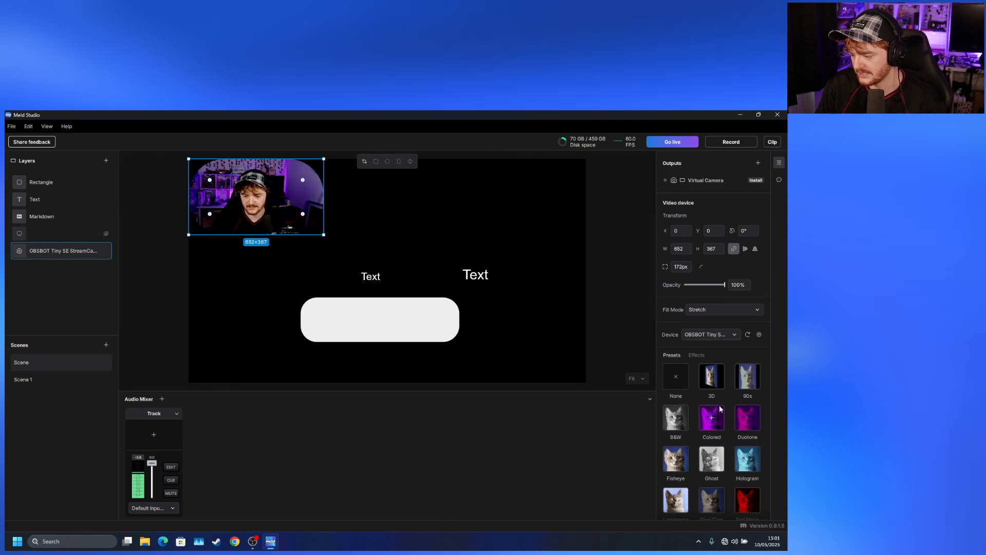
left_click(691, 355)
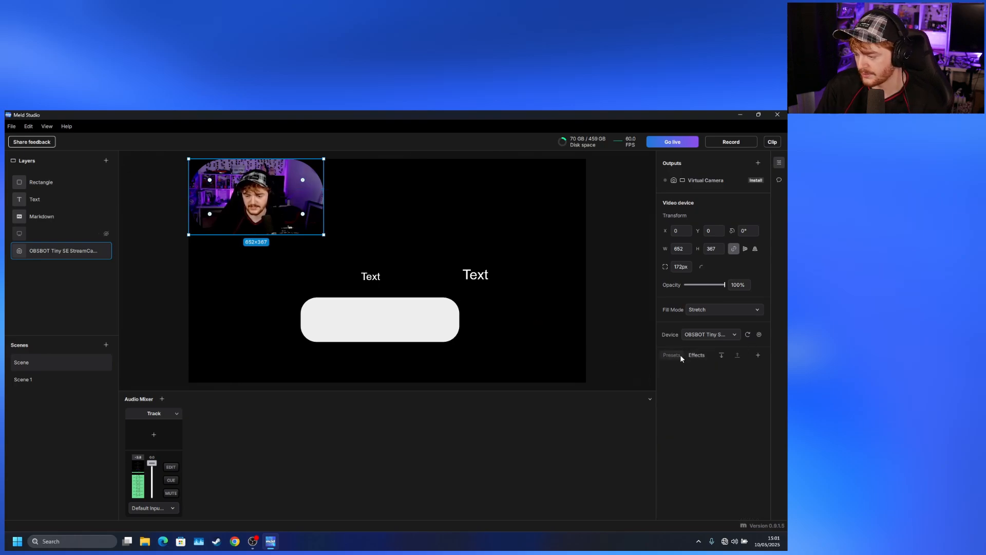
left_click(726, 357)
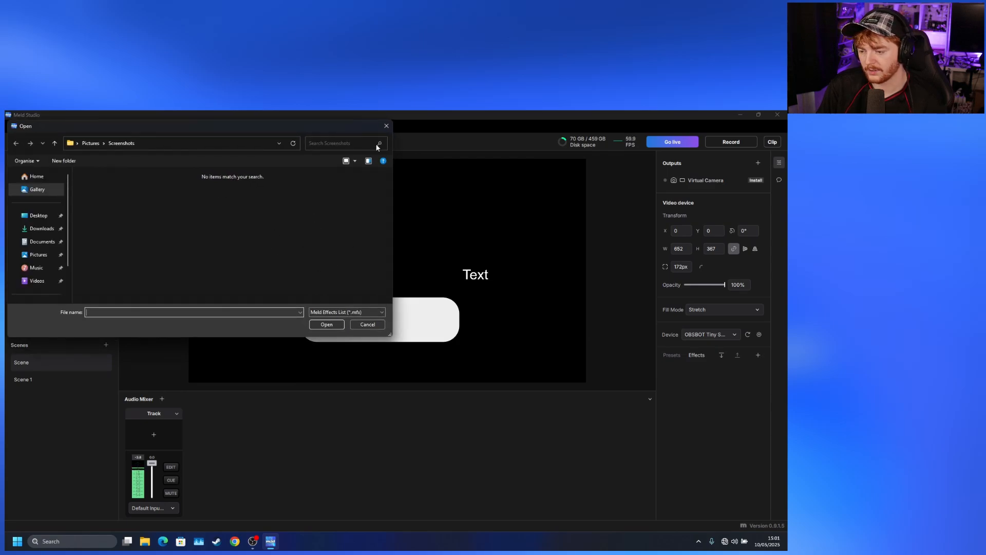
left_click(387, 127)
left_click(671, 355)
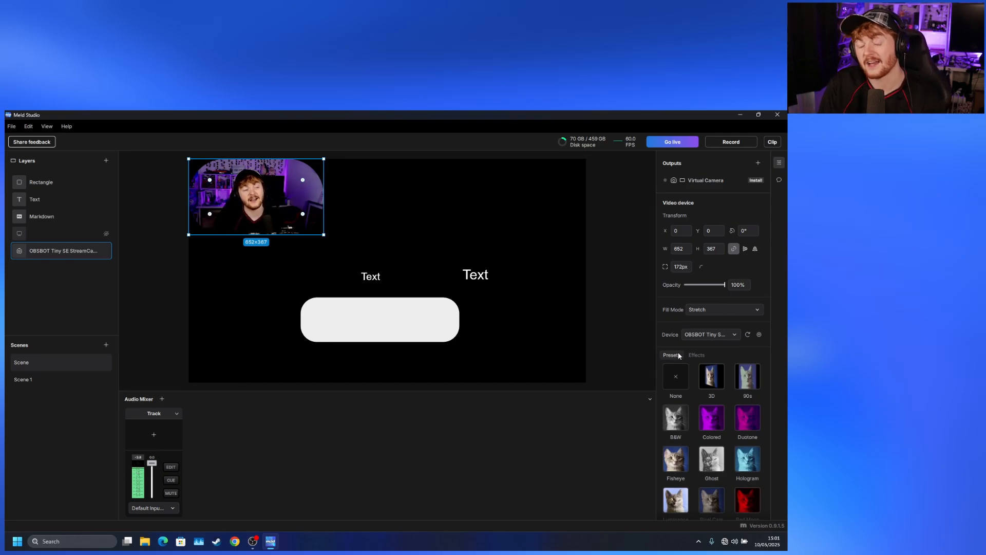
- Try the 3D preset on the webcam layer, clear it with None, and apply 3D again
left_click(709, 377)
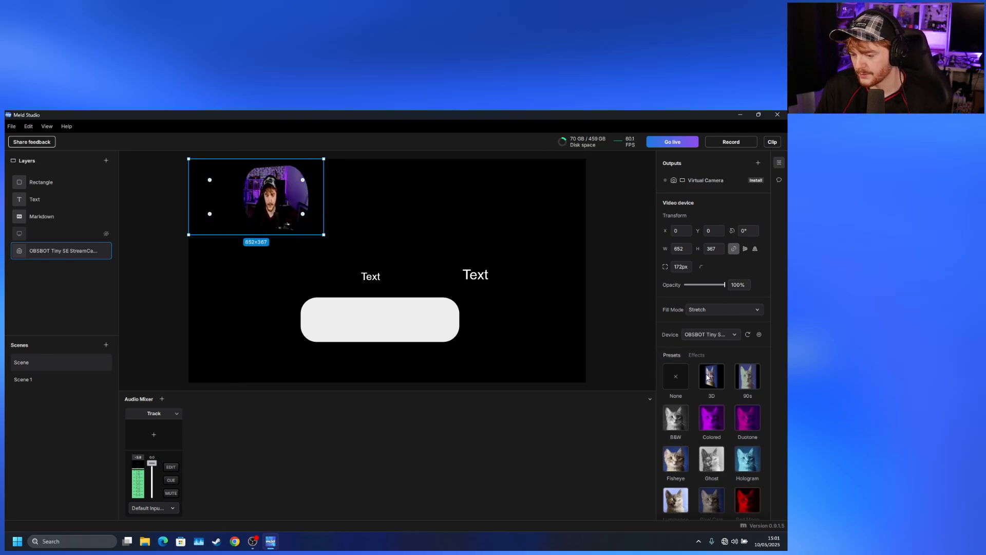
left_click(686, 380)
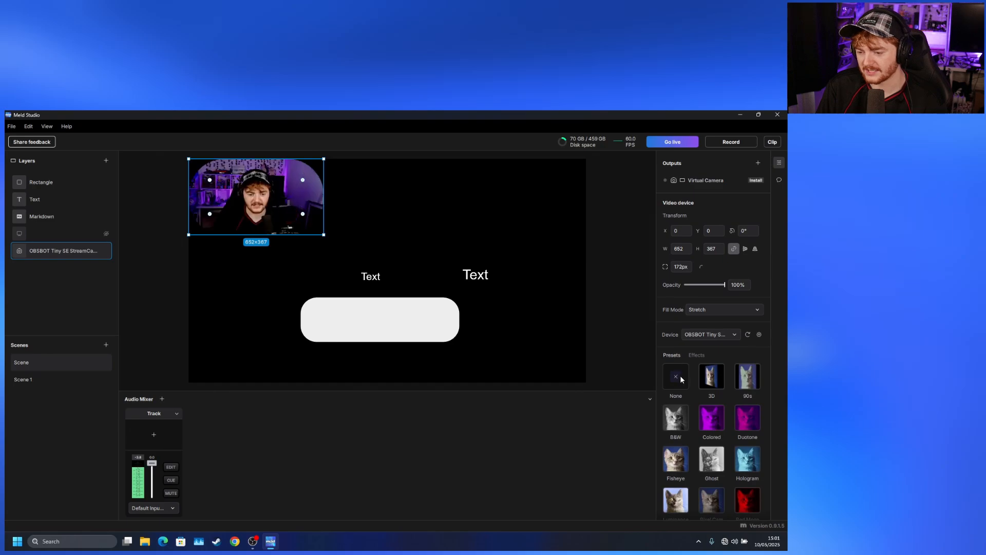
left_click(709, 385)
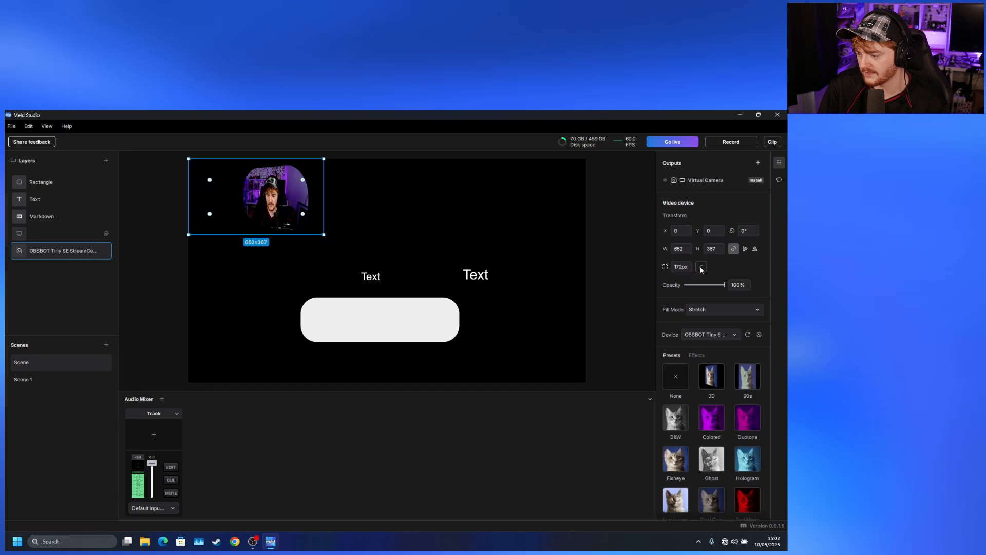
scroll(702, 270, "down", 3)
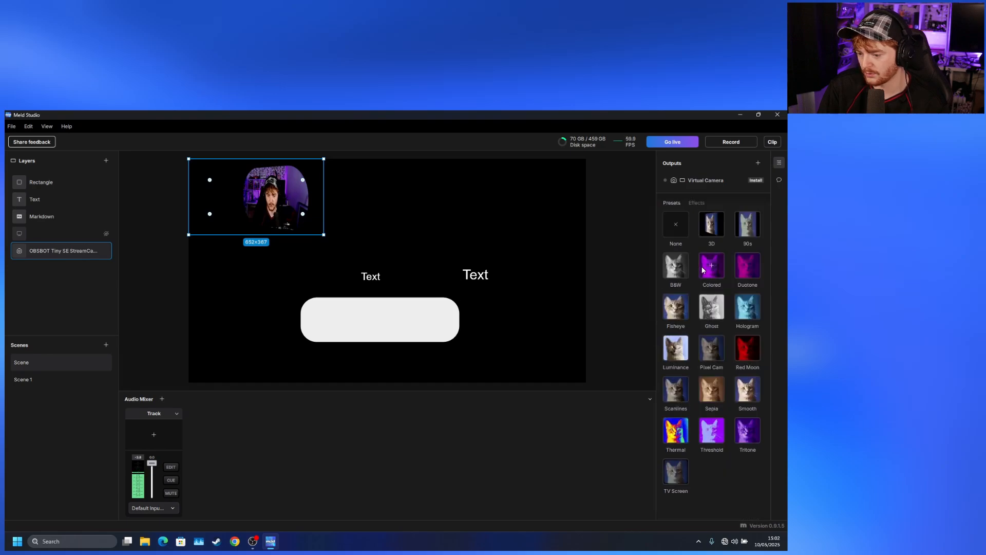
- Reduce the webcam layer's corner rounding until its corners are nearly square, and remove the 3D preset
left_click_drag(210, 181, 195, 166)
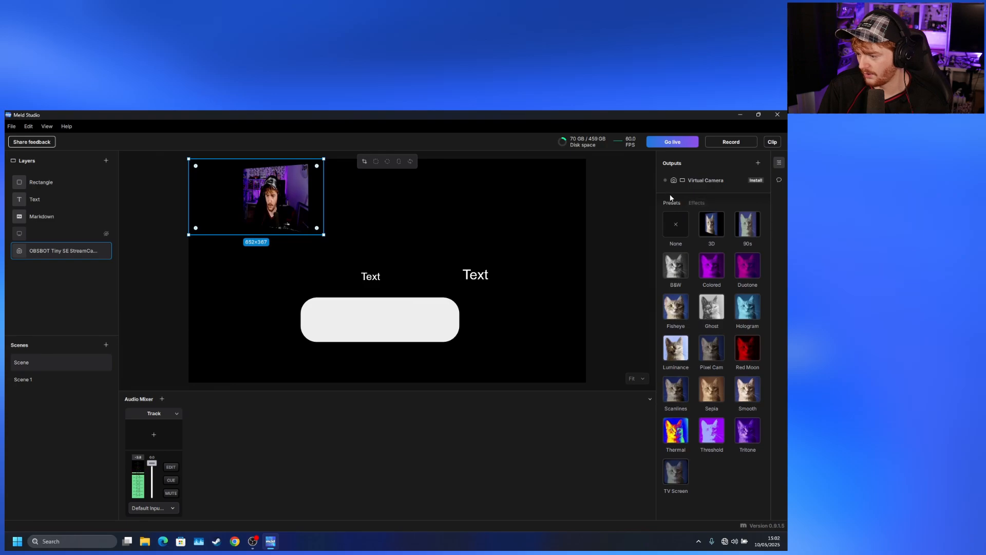
left_click(676, 225)
left_click(621, 235)
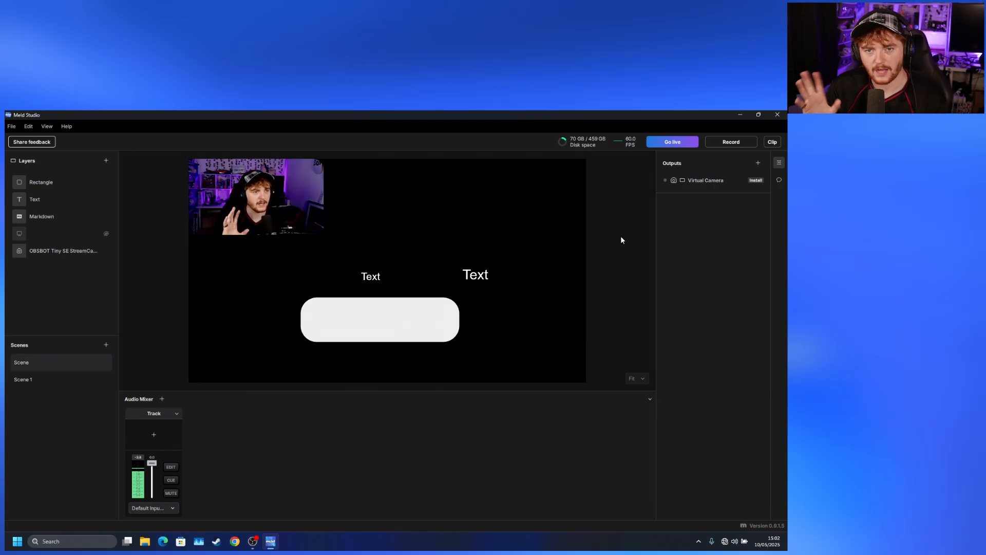
- Try the B&W, Colored, Ghost and Hologram presets on the webcam layer
left_click(321, 180)
left_click(674, 435)
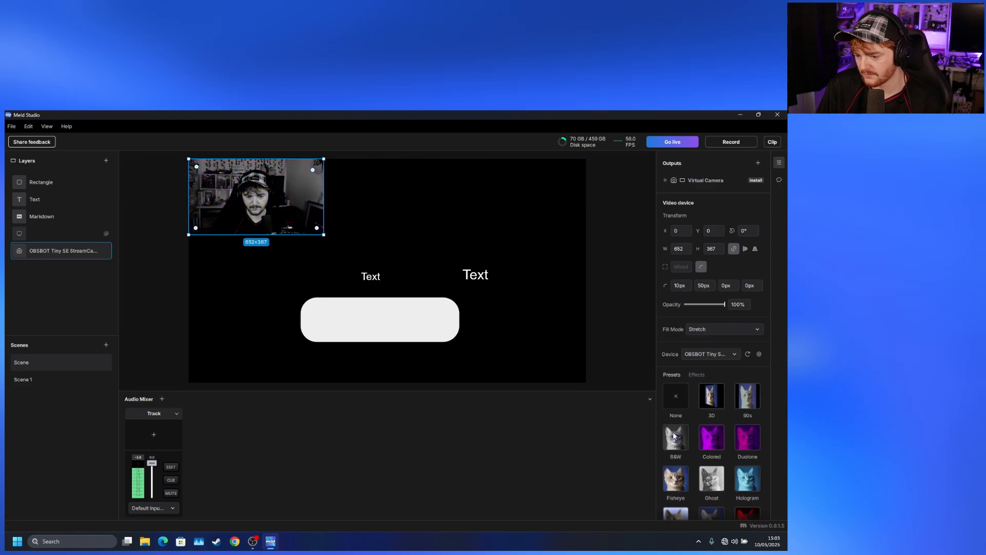
left_click(713, 437)
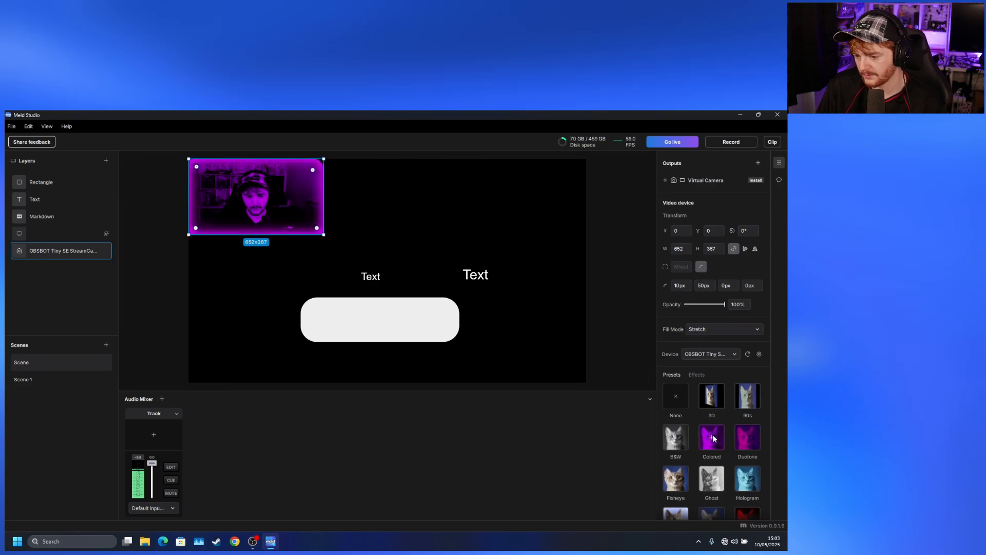
left_click(717, 479)
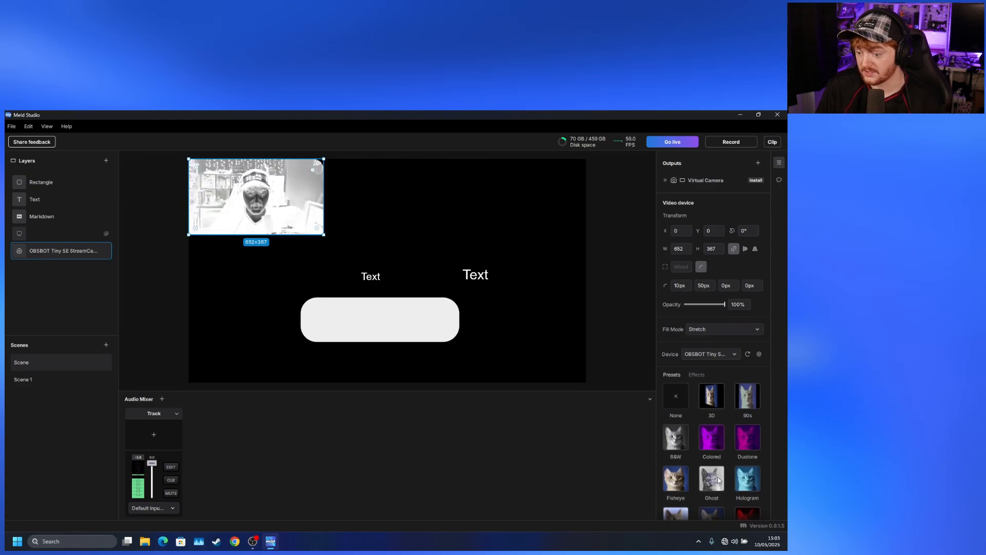
left_click(751, 481)
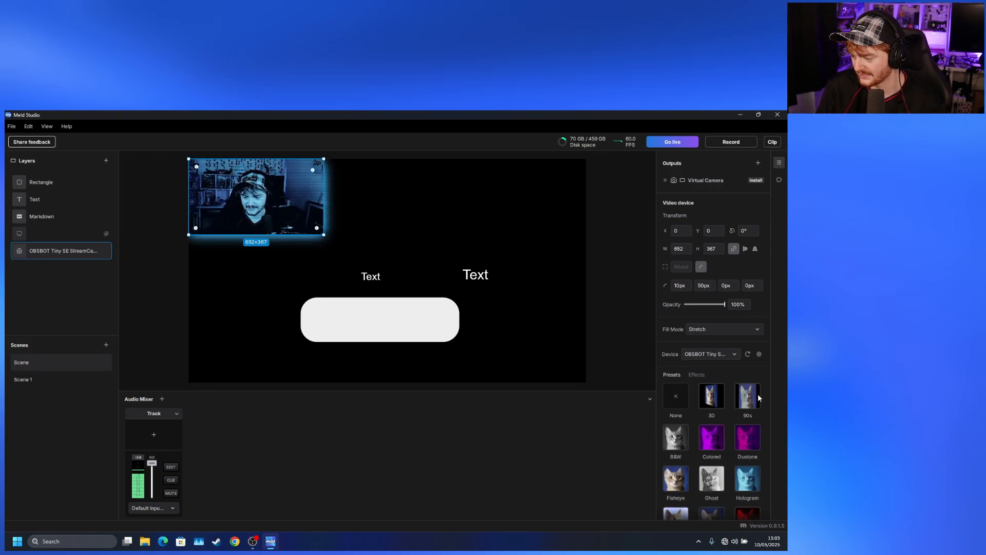
left_click_drag(767, 392, 784, 499)
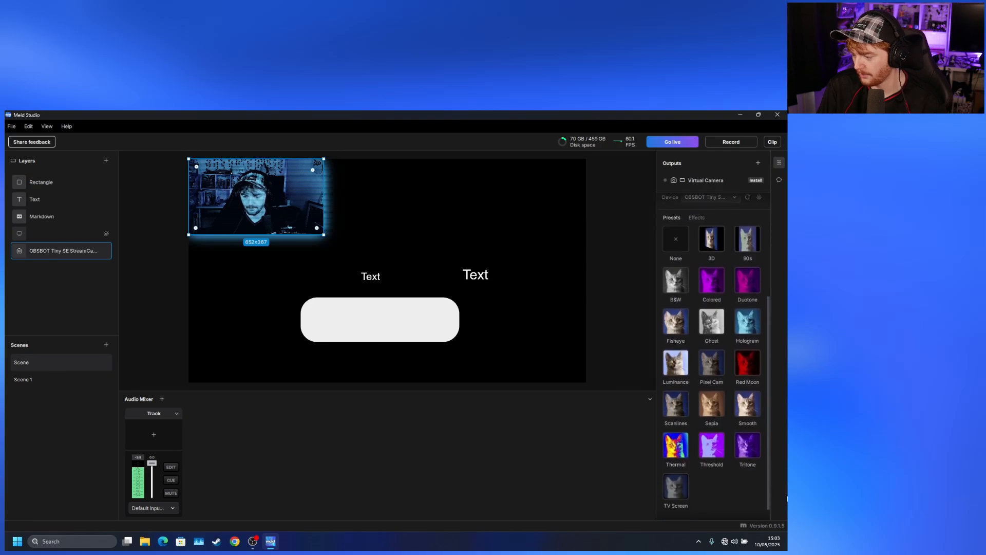
- Try the Thermal, Red Moon, Luminance and Fisheye presets on the webcam layer
left_click(676, 455)
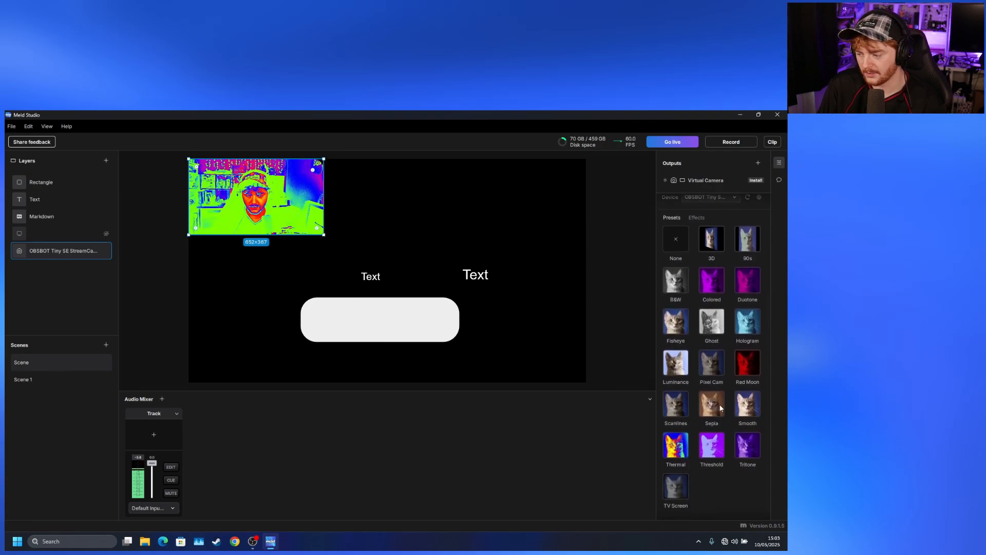
left_click(749, 376)
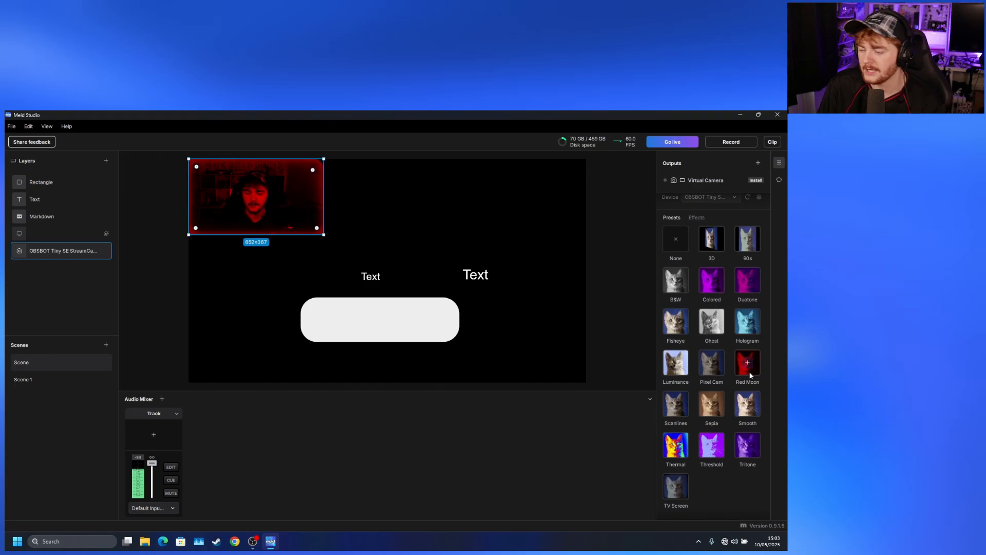
left_click(682, 378)
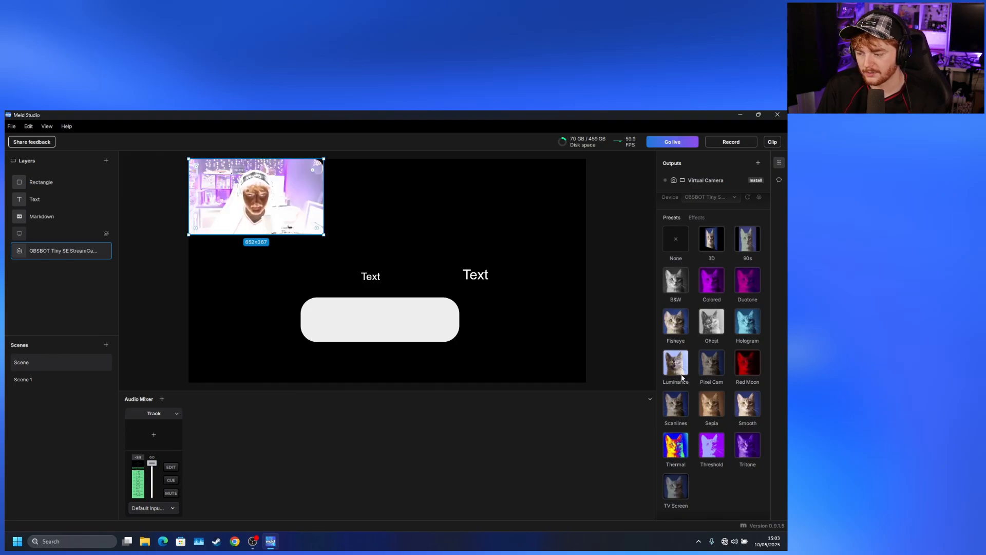
left_click(681, 322)
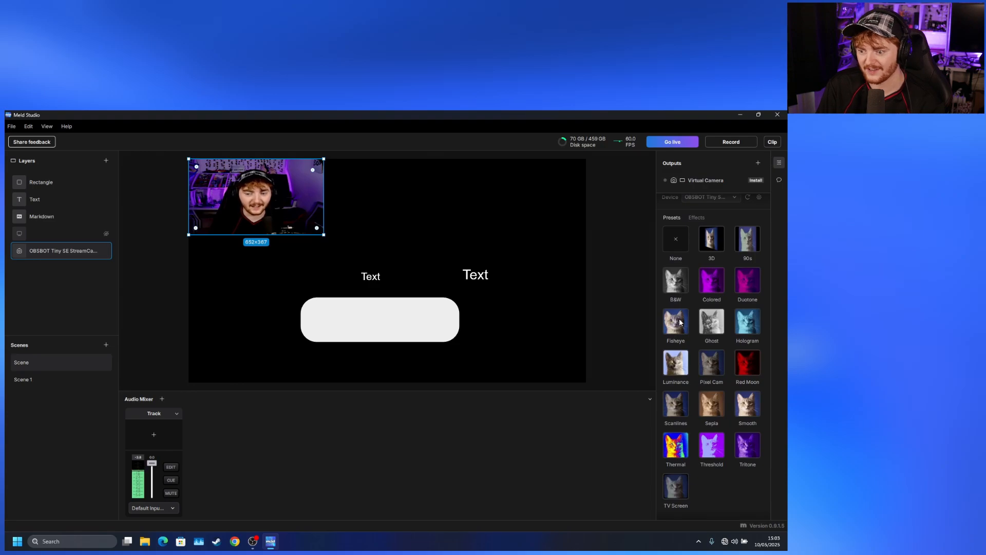
- Apply the TV Screen preset to the webcam and set its Directional Blur effect's blur length to 4
left_click(675, 489)
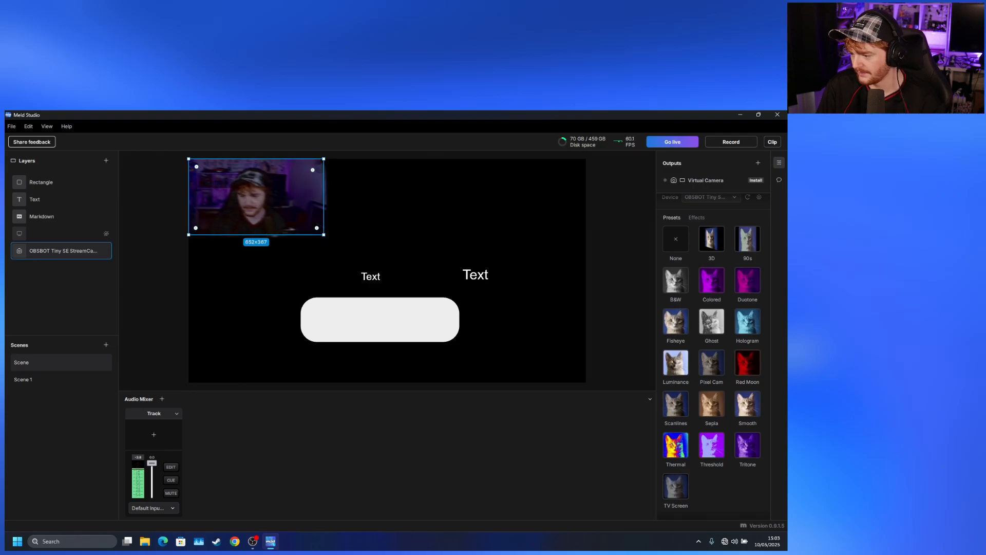
left_click_drag(769, 306, 758, 257)
left_click(697, 289)
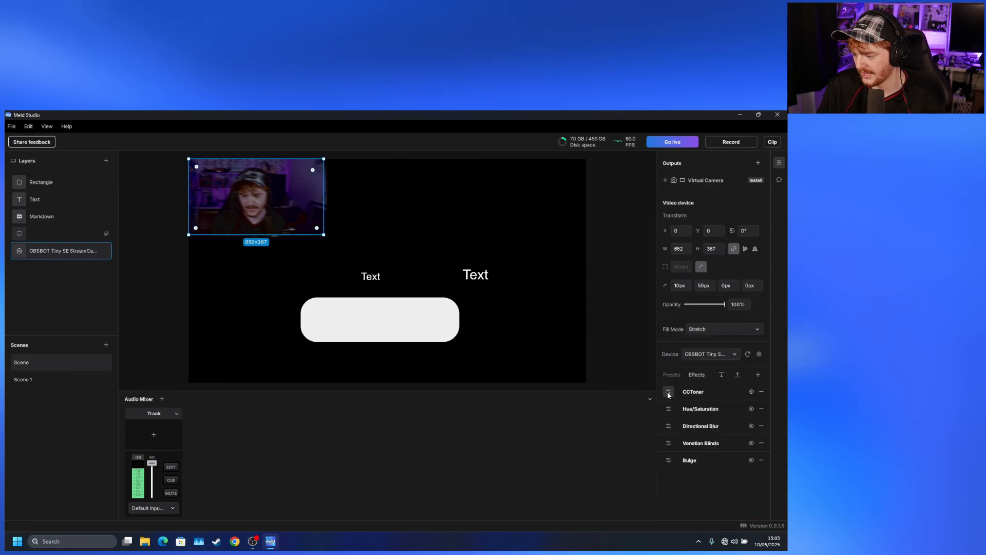
left_click(669, 427)
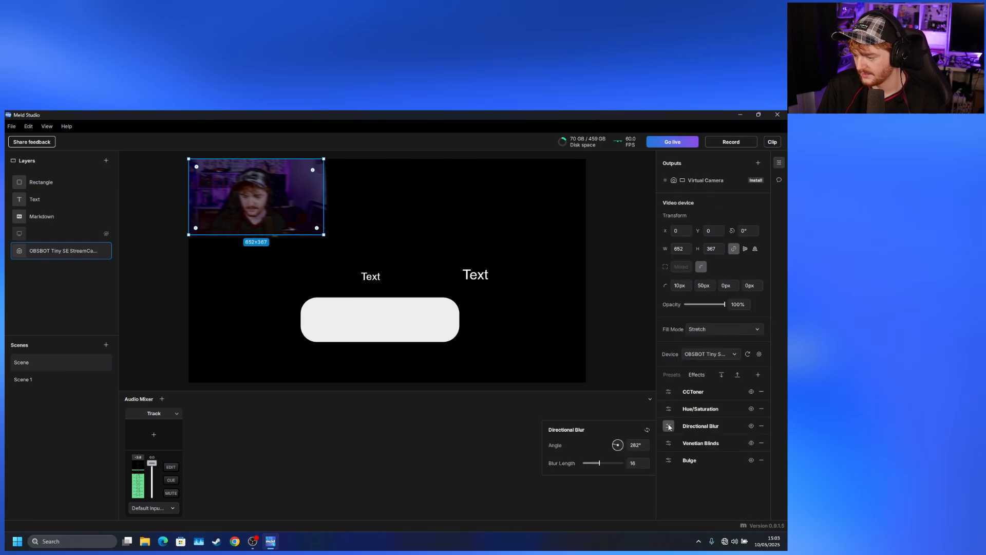
left_click_drag(605, 463, 595, 463)
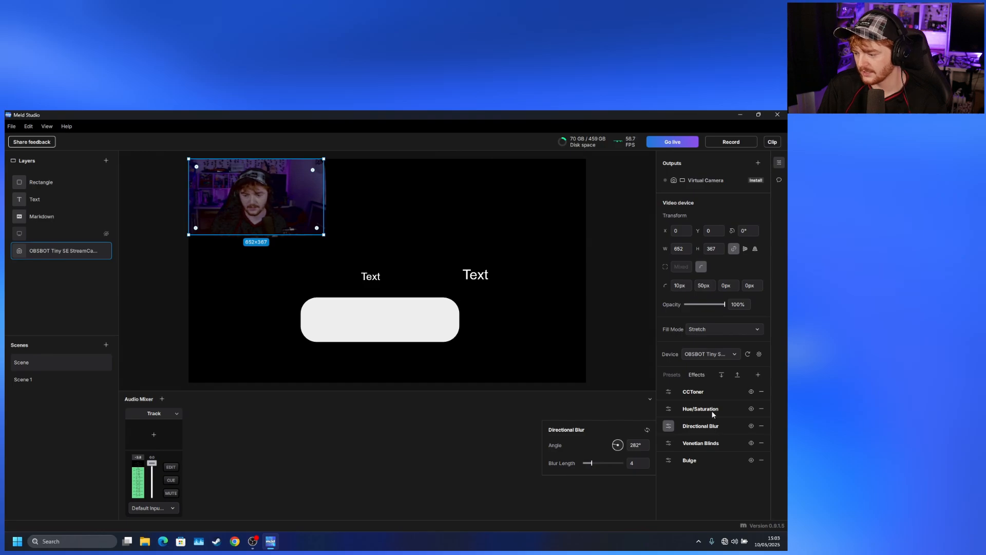
left_click(669, 392)
left_click(673, 376)
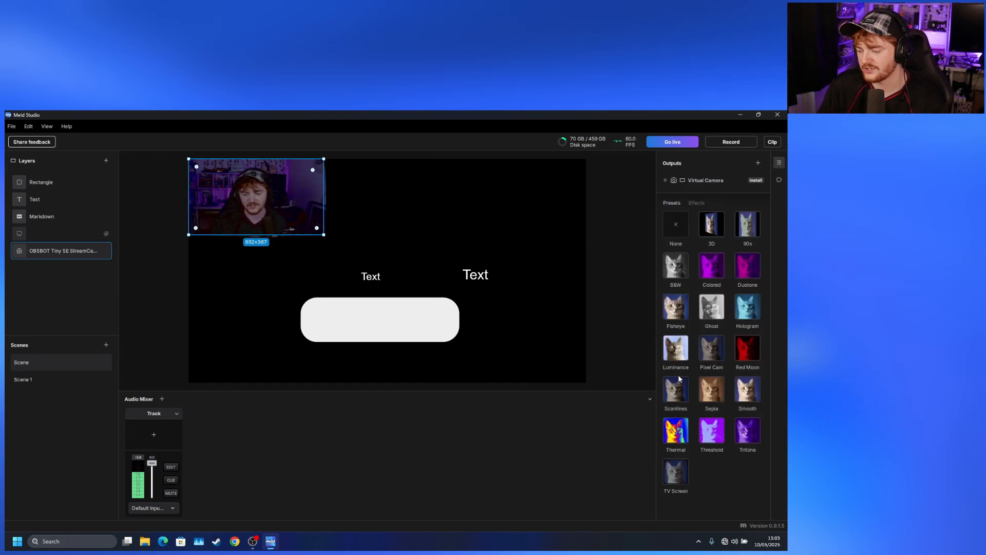
- Add a Glow Styles effect to the webcam layer and set its color to red #C00909
left_click(700, 202)
left_click(756, 376)
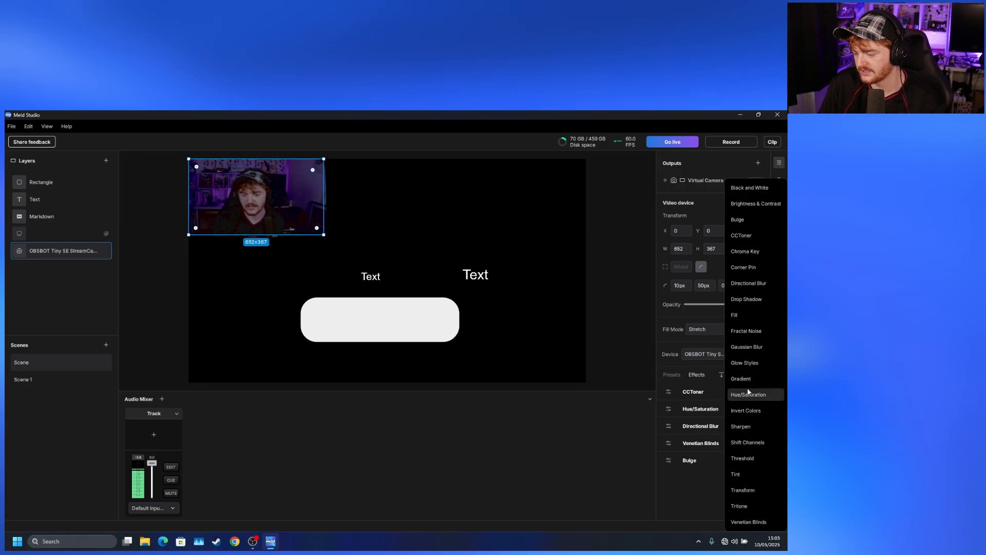
left_click(740, 363)
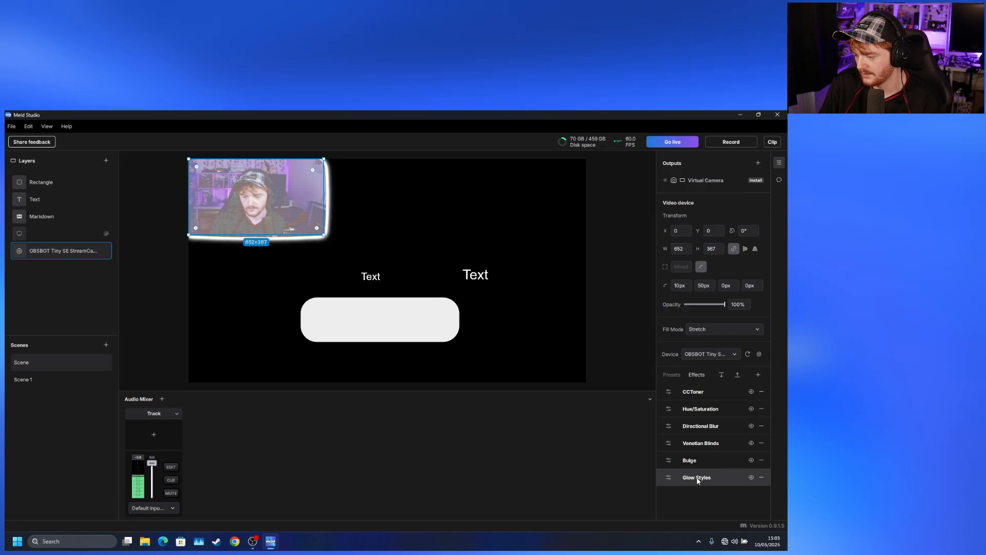
left_click(670, 478)
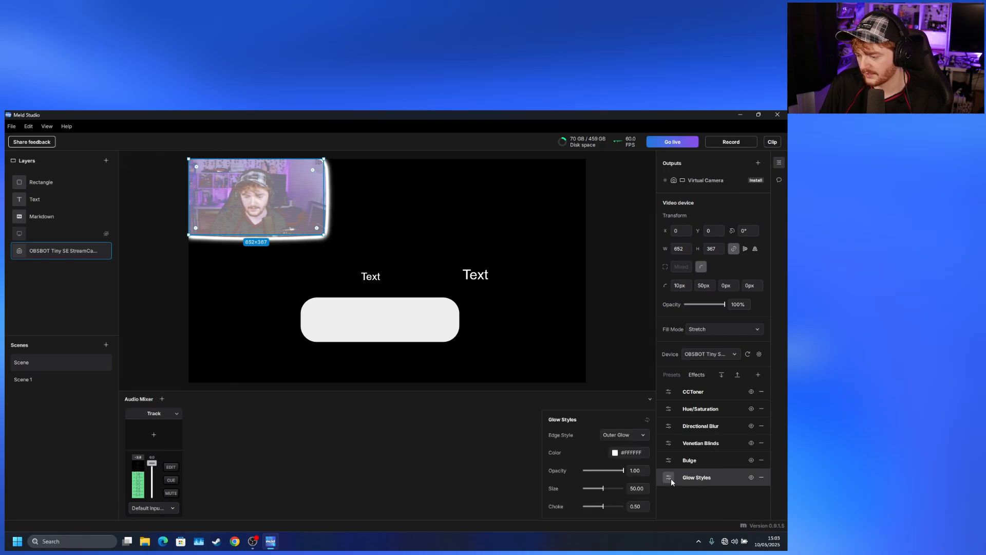
left_click(616, 453)
left_click_drag(617, 451, 651, 391)
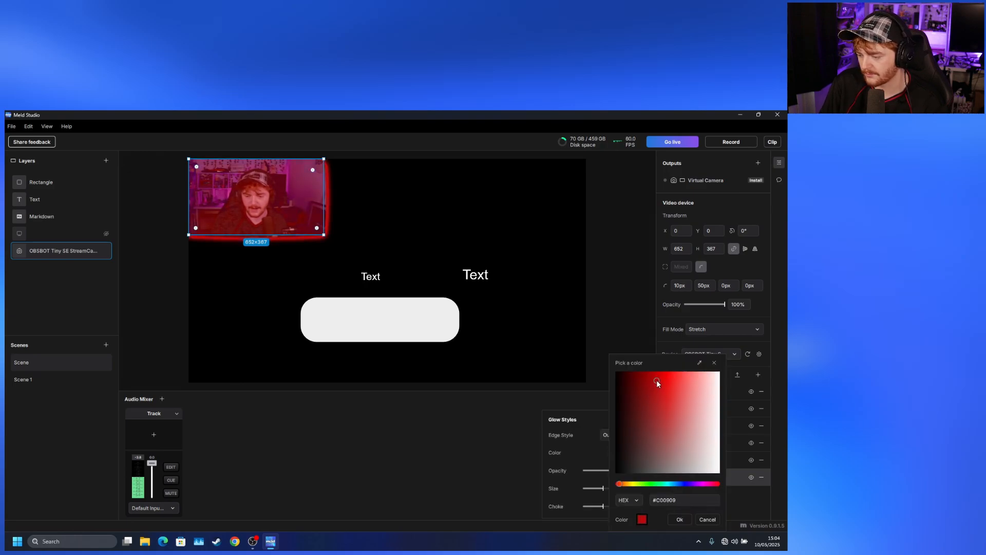
left_click(574, 466)
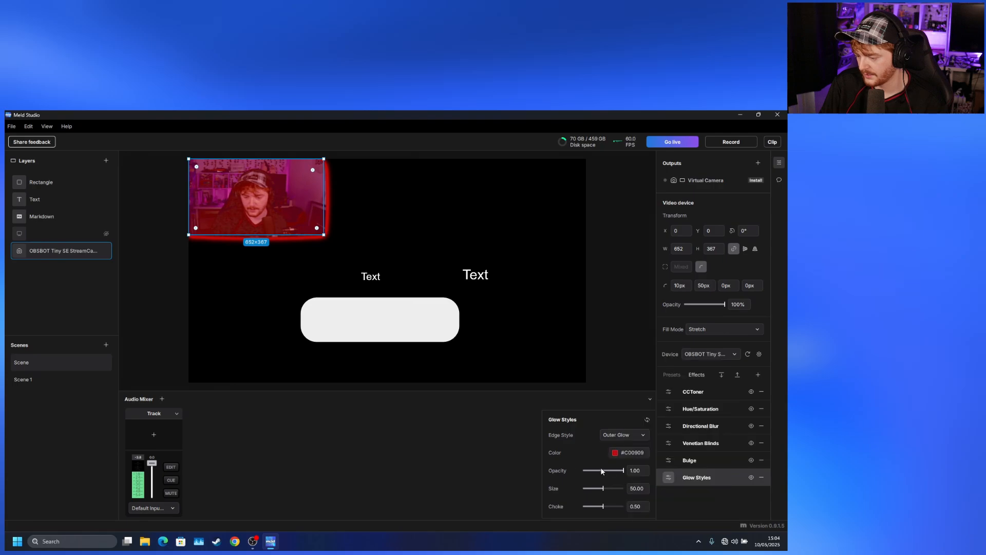
- Set the glow's size to 19 and try the Center Glow edge style before choosing Inner Glow
left_click(627, 433)
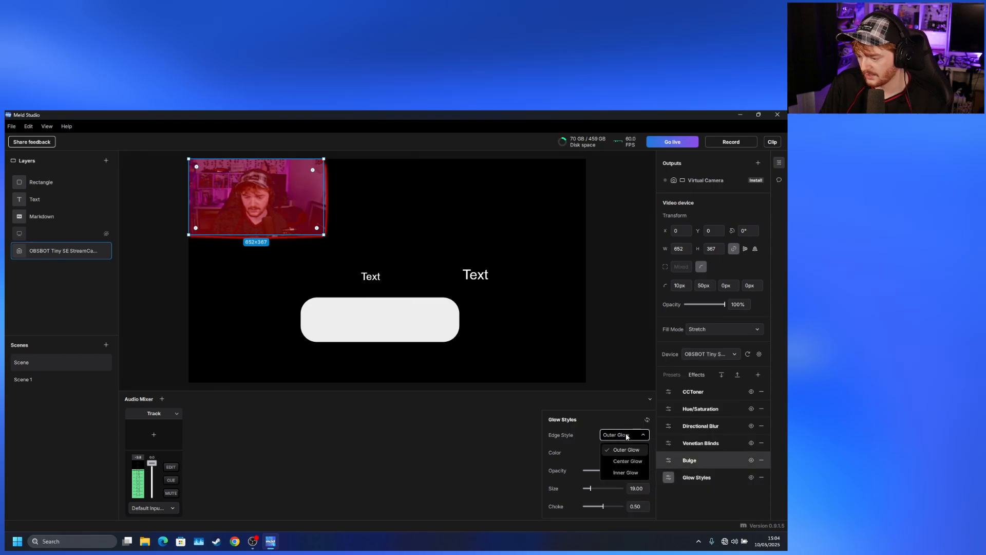
left_click(622, 468)
left_click(625, 435)
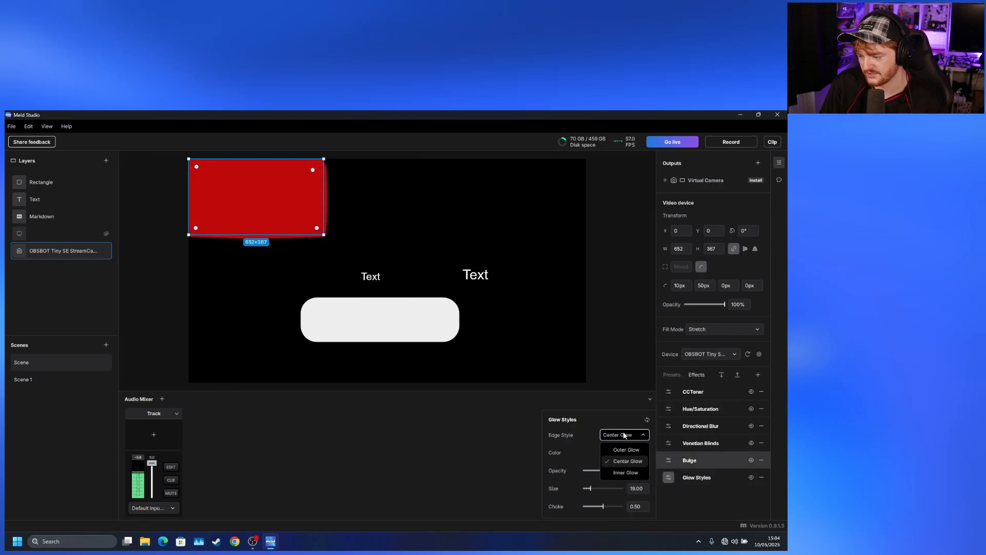
left_click(624, 471)
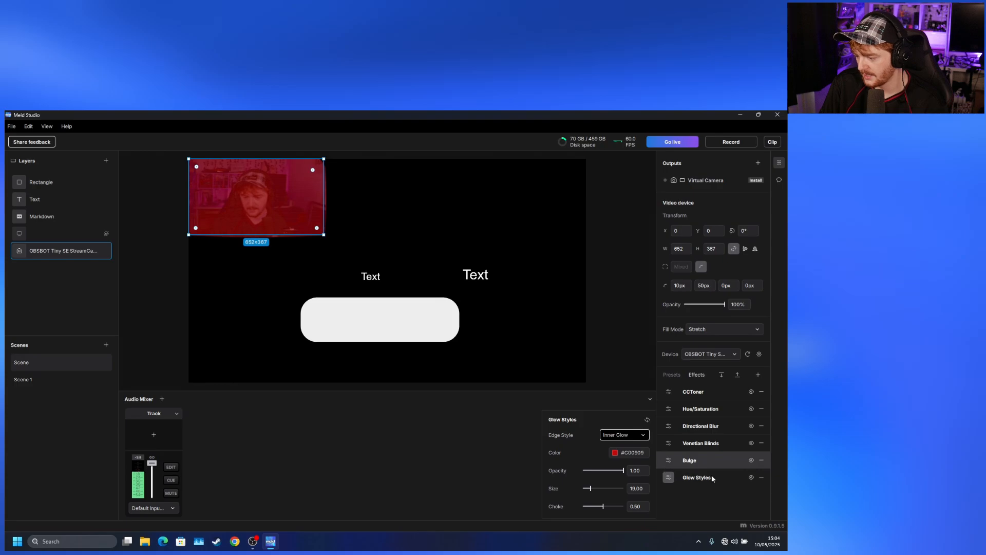
- Move Glow Styles to the start of the webcam's effects list and set its size to 68
left_click_drag(711, 477, 707, 394)
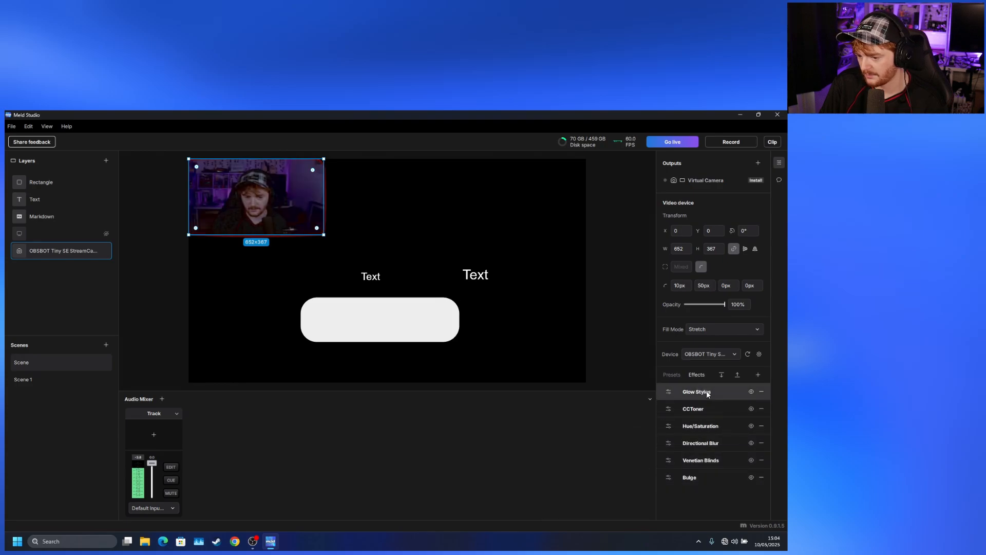
left_click(669, 392)
left_click_drag(597, 463, 611, 464)
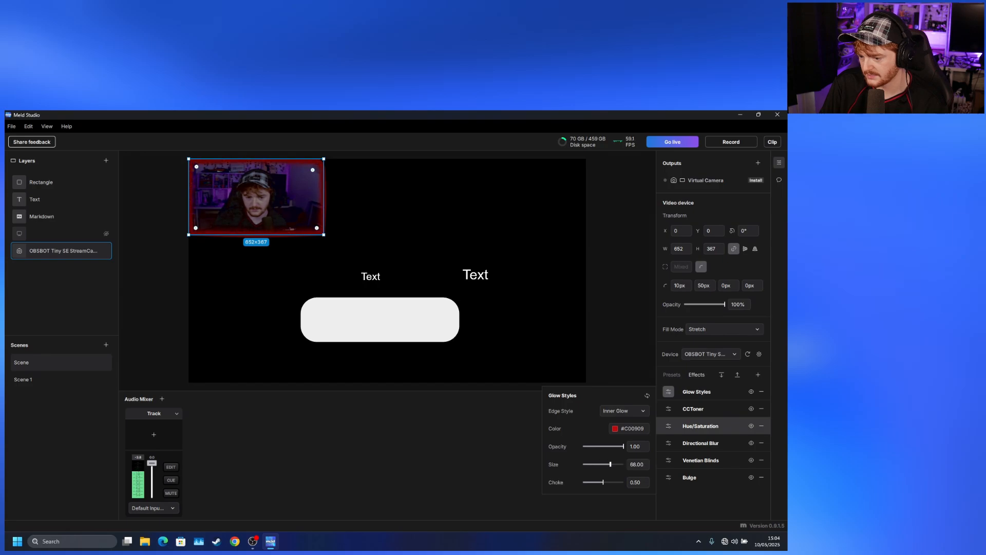
- Switch the Glow Styles edge style to Outer Glow, close its settings and deselect the webcam layer
left_click(617, 413)
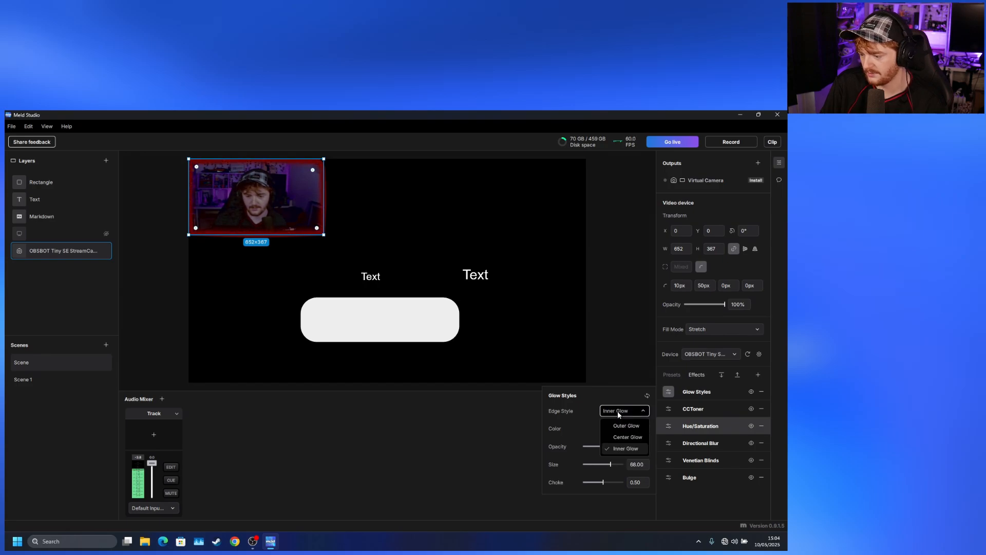
left_click(626, 426)
left_click(427, 465)
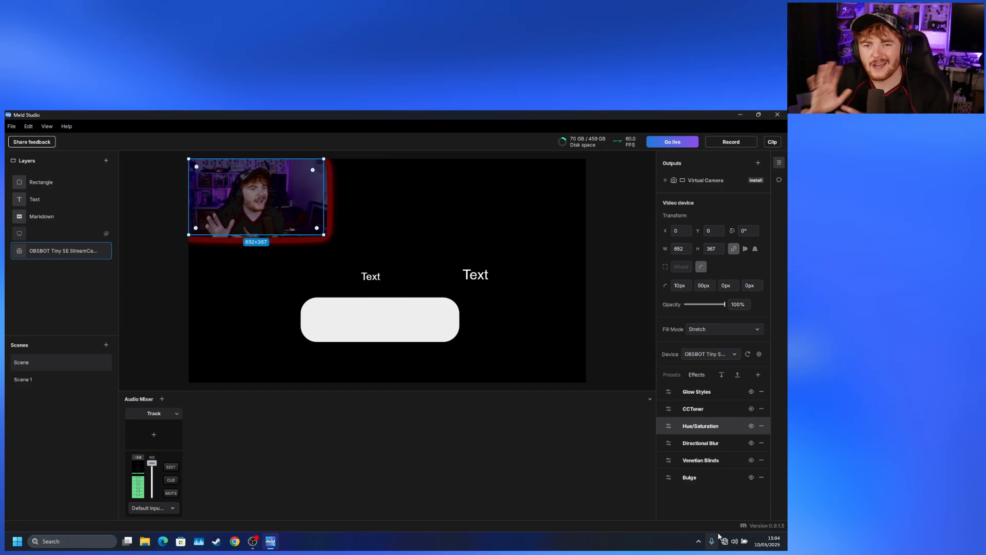
left_click(615, 374)
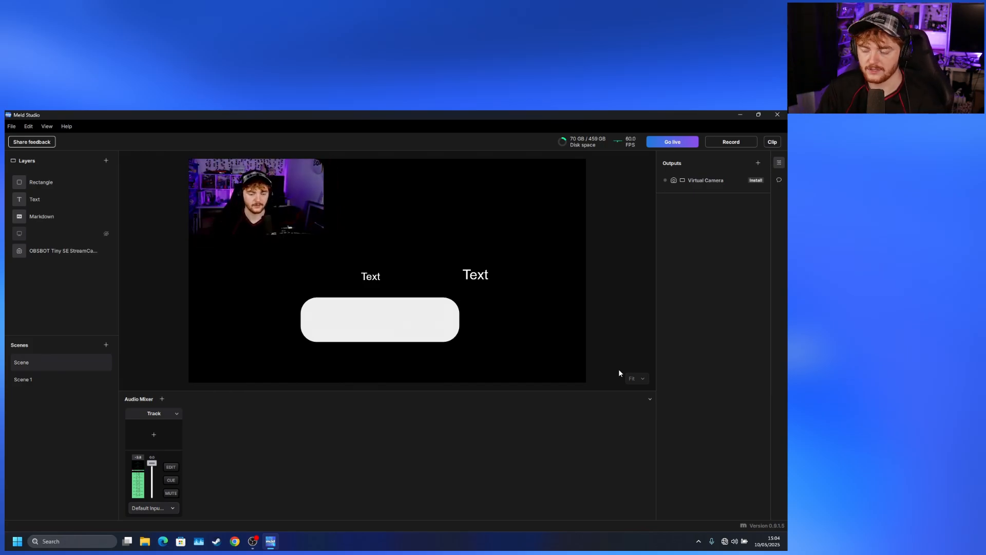
- Open the preferences and review the main canvas resolution choices and the hotkey assignments
left_click(11, 127)
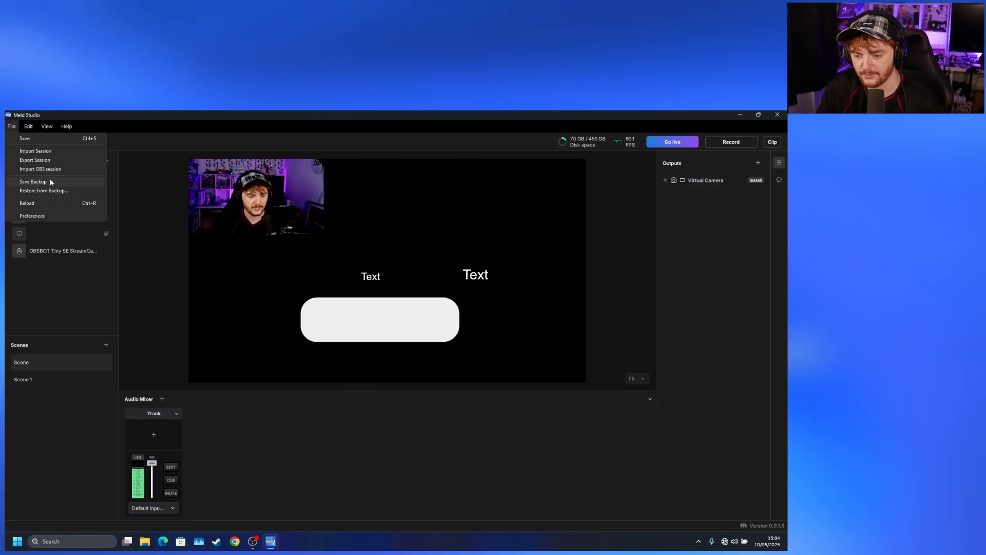
left_click(50, 215)
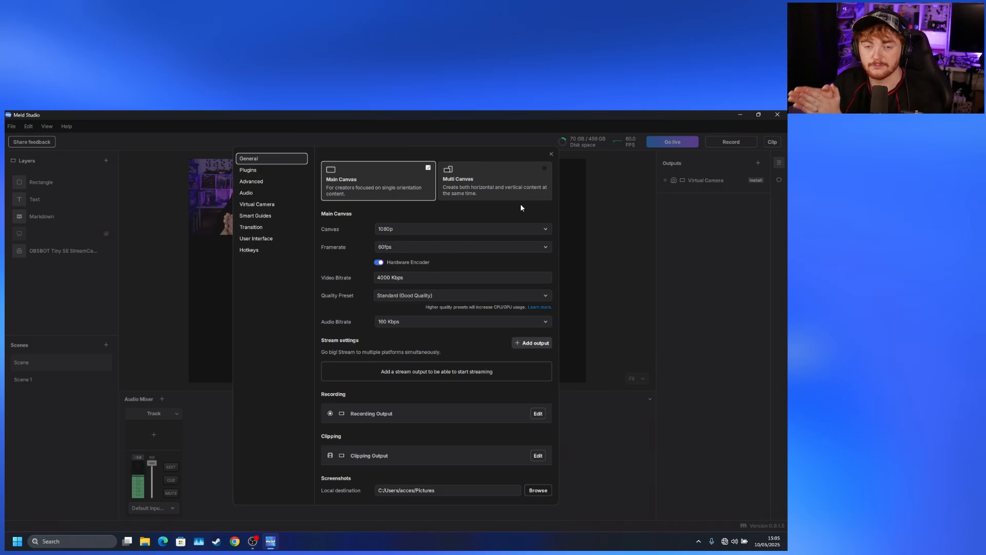
left_click(521, 229)
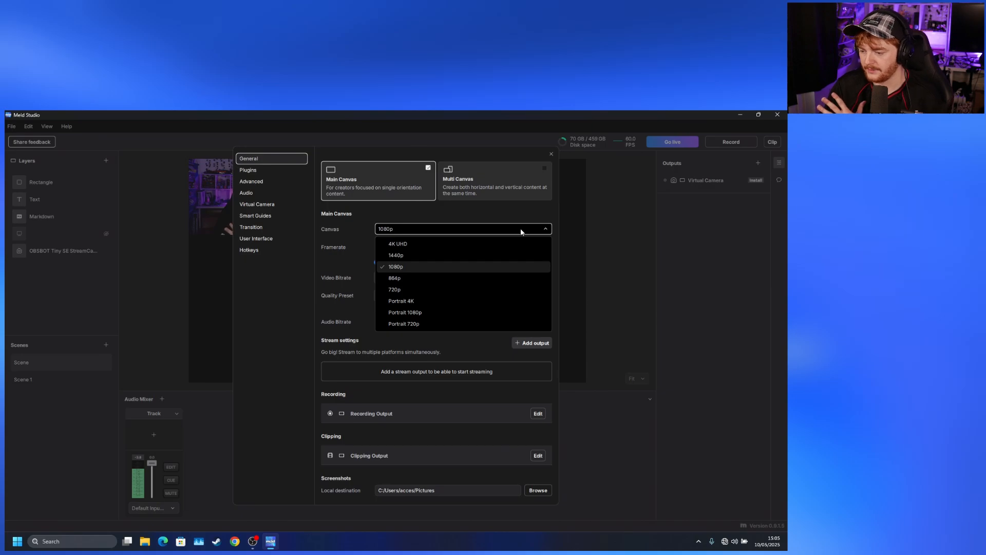
left_click(520, 228)
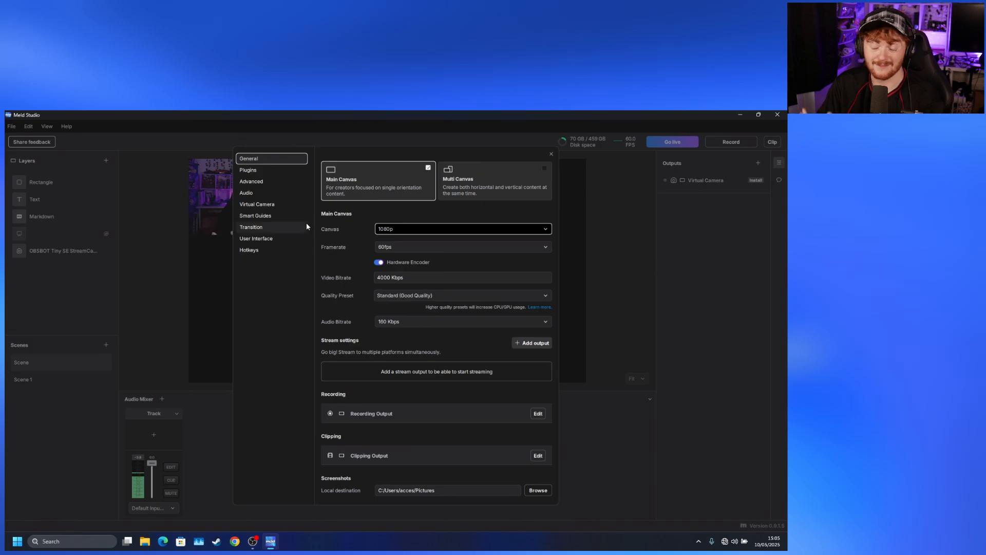
left_click(293, 253)
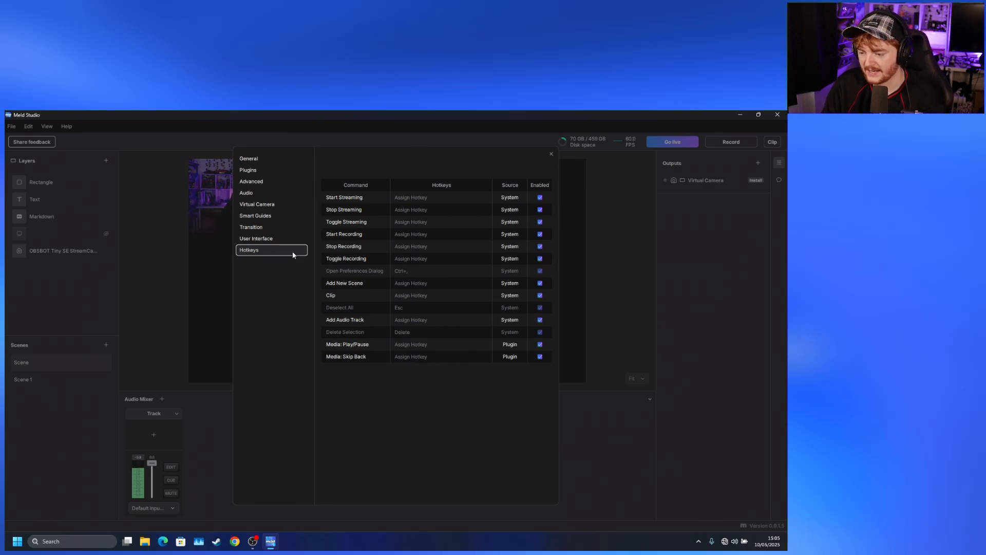
- Set the global transition to Morph with strength 542, close the preferences, and preview it by switching to Scene 1 and back to Scene
left_click(282, 229)
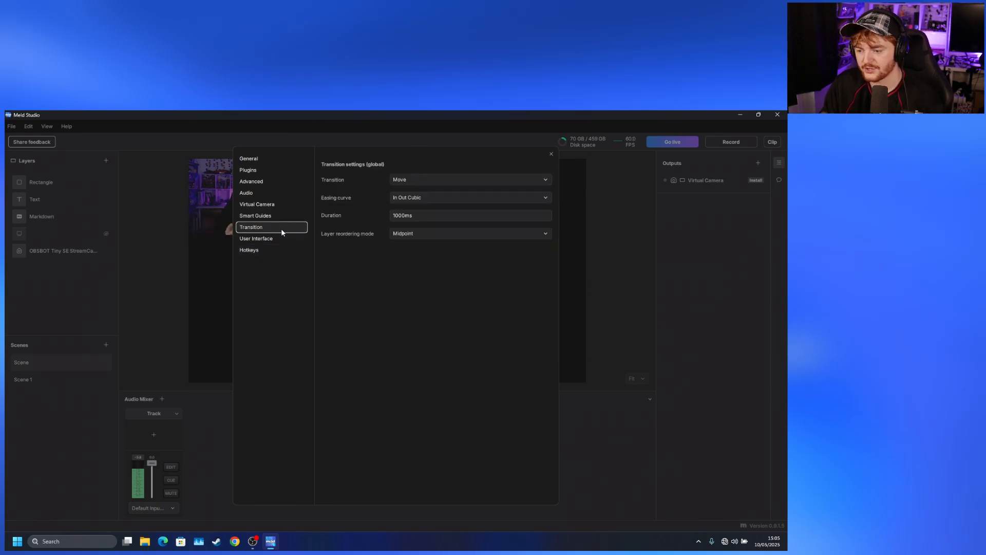
left_click(448, 182)
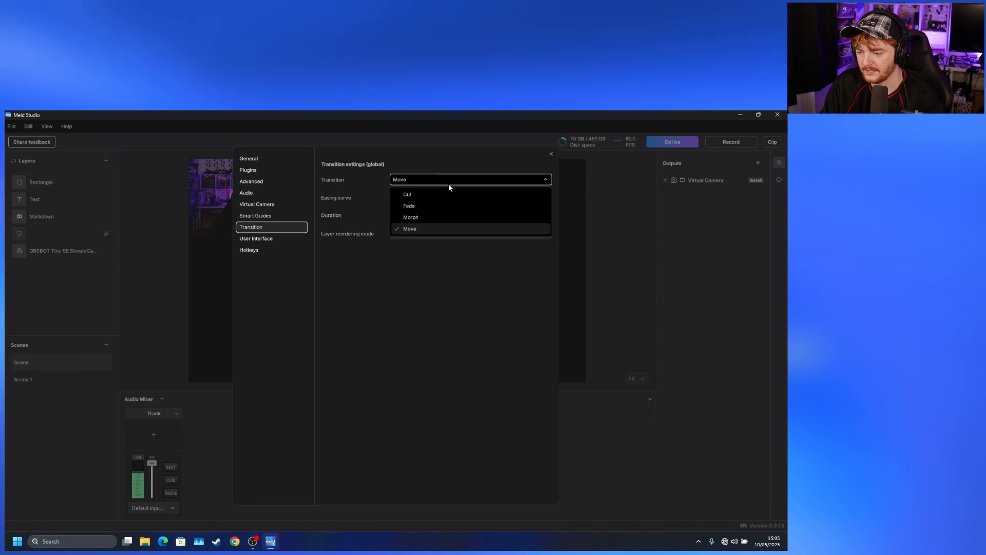
left_click(448, 183)
left_click(449, 184)
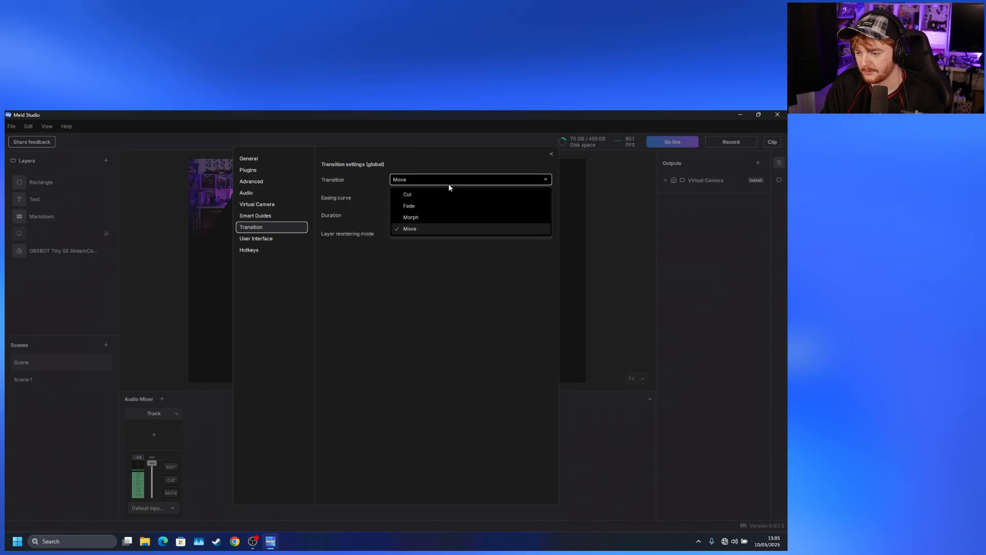
left_click(439, 215)
left_click(412, 234)
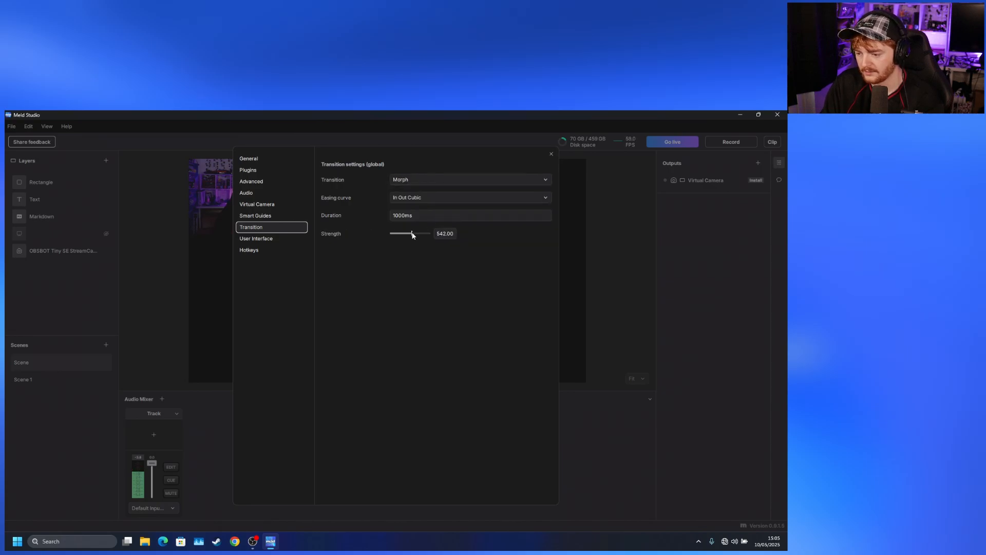
left_click(638, 345)
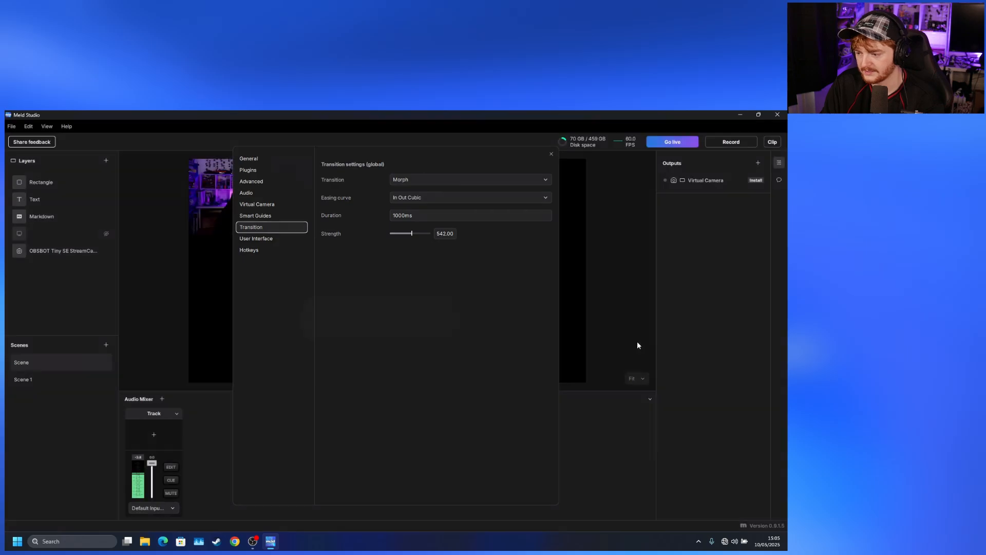
left_click(71, 376)
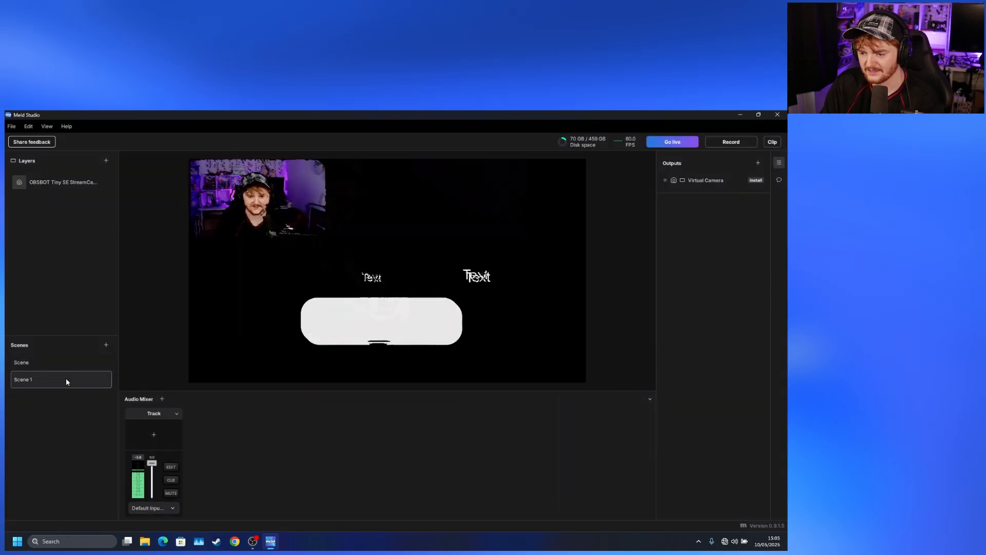
left_click(68, 366)
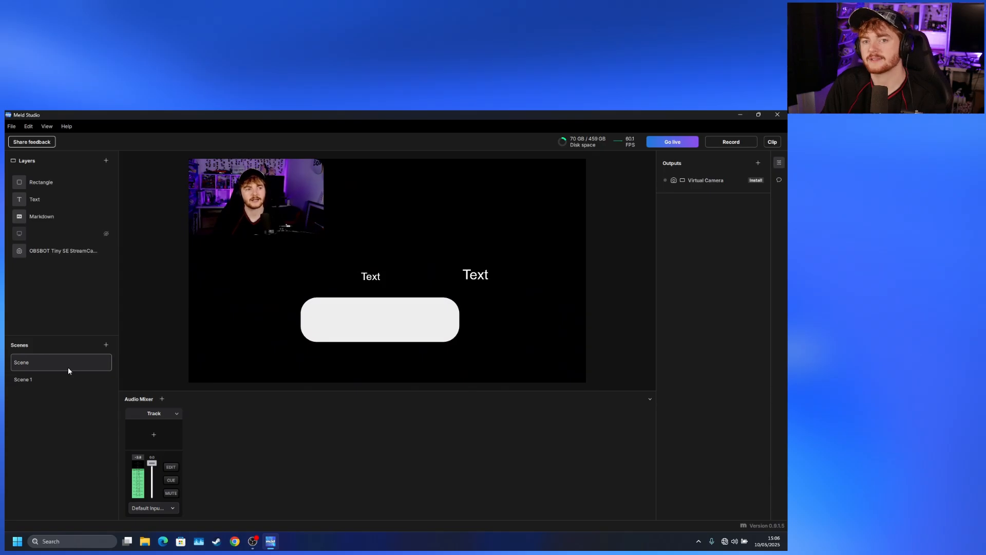
- Review the Smart Guides and Virtual Camera preferences, then close the preferences
left_click(11, 126)
left_click(37, 218)
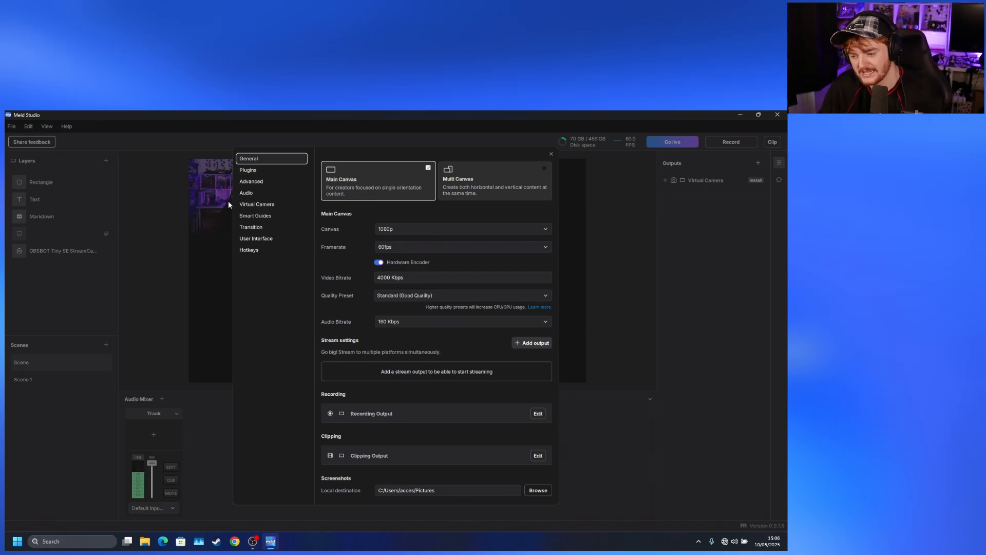
left_click(252, 218)
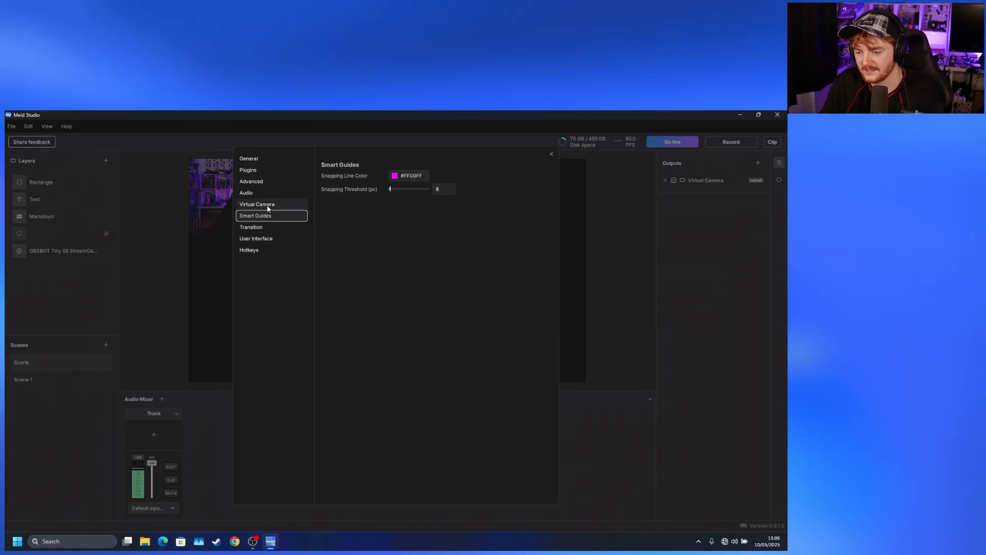
left_click(268, 207)
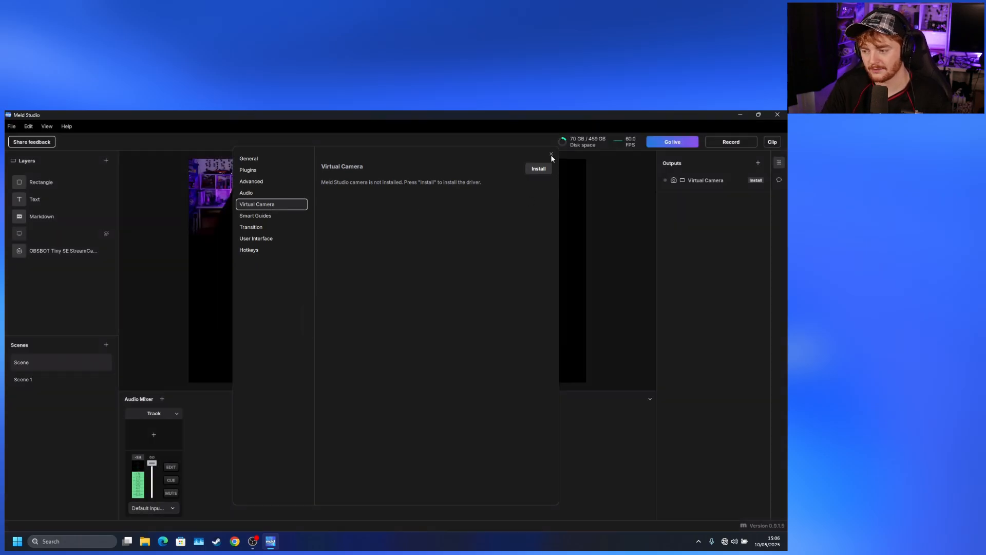
left_click(551, 154)
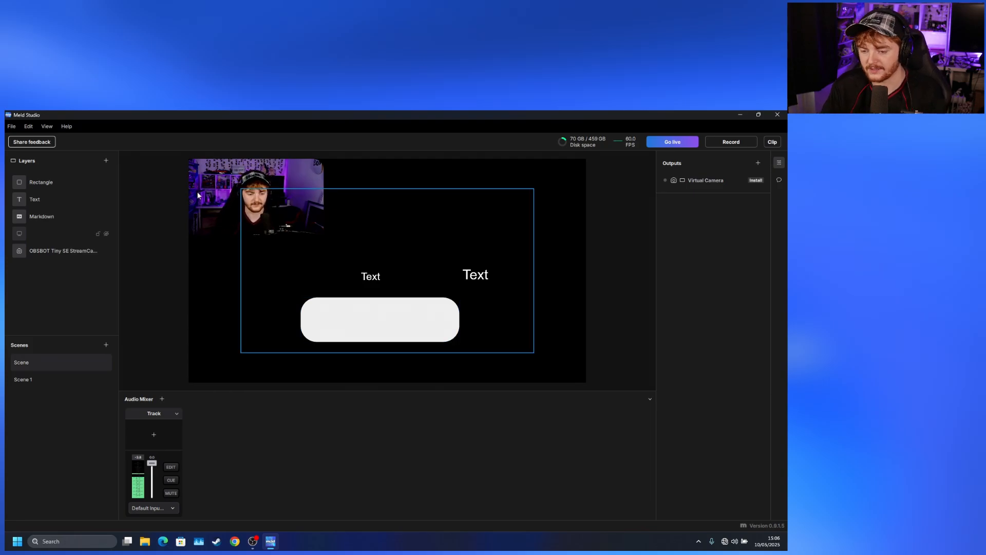
- Reopen the preferences and review the audio output device, WebSocket server, plugin and general settings
left_click(11, 126)
left_click(23, 138)
left_click(250, 194)
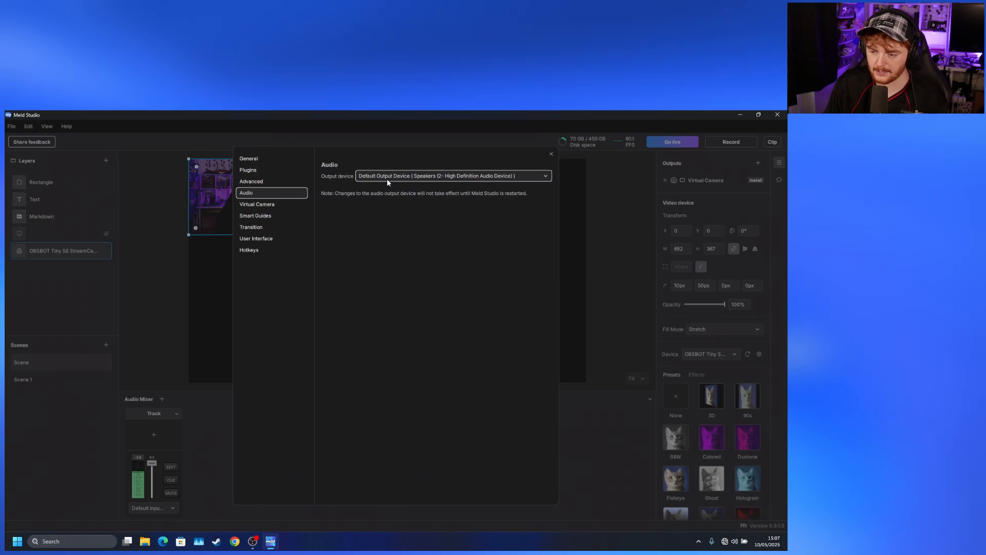
left_click(293, 184)
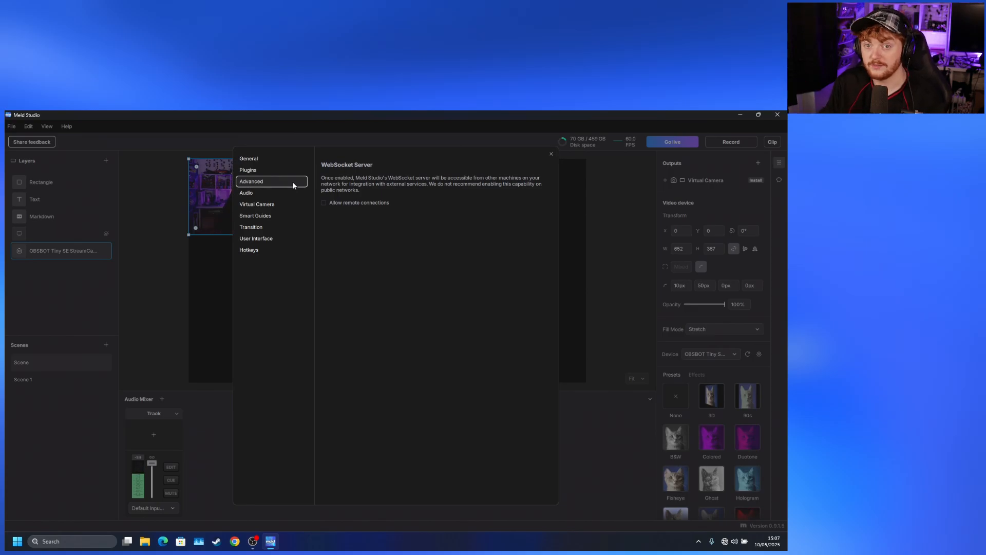
left_click(275, 174)
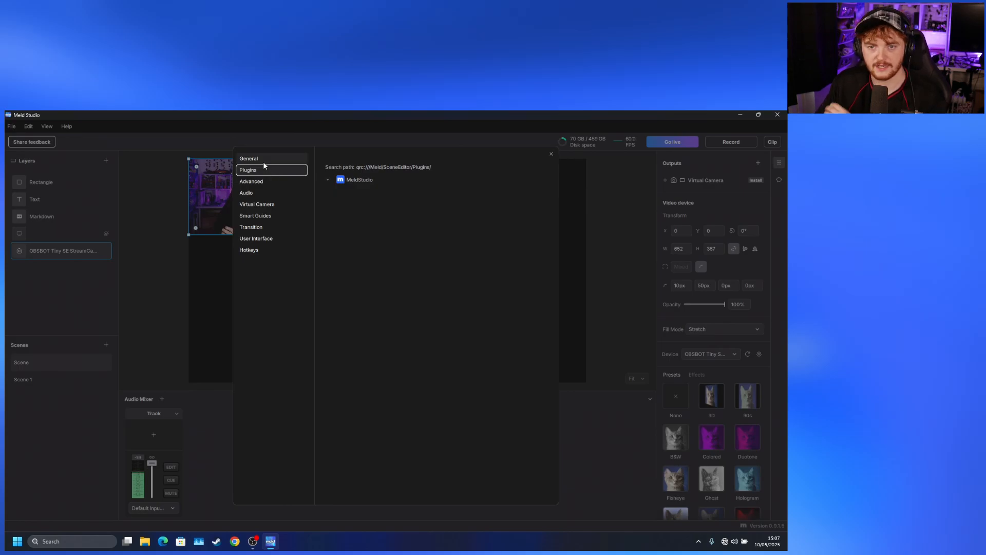
left_click(263, 161)
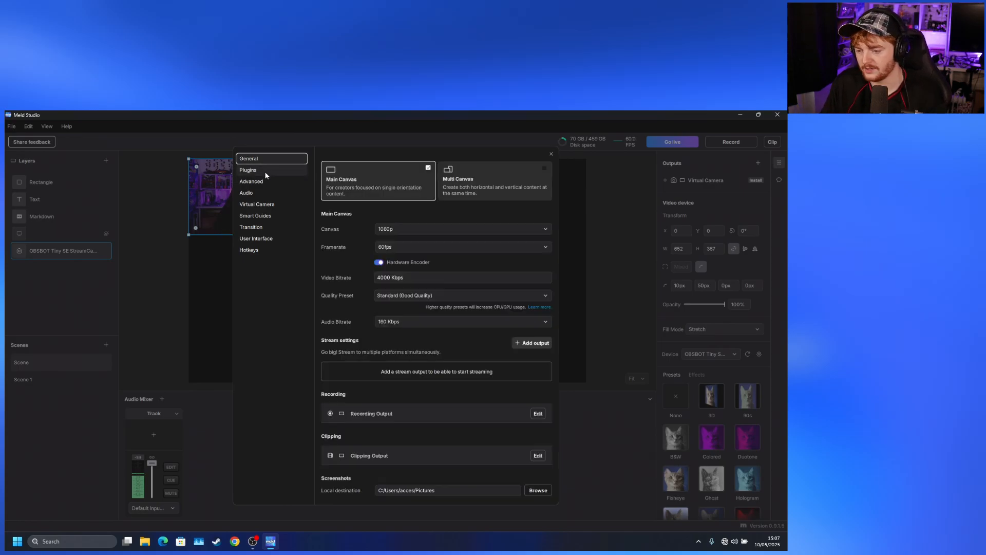
left_click(264, 171)
- Enable Multi Canvas in the general preferences, close them, and finish the vertical canvas introduction
left_click(275, 160)
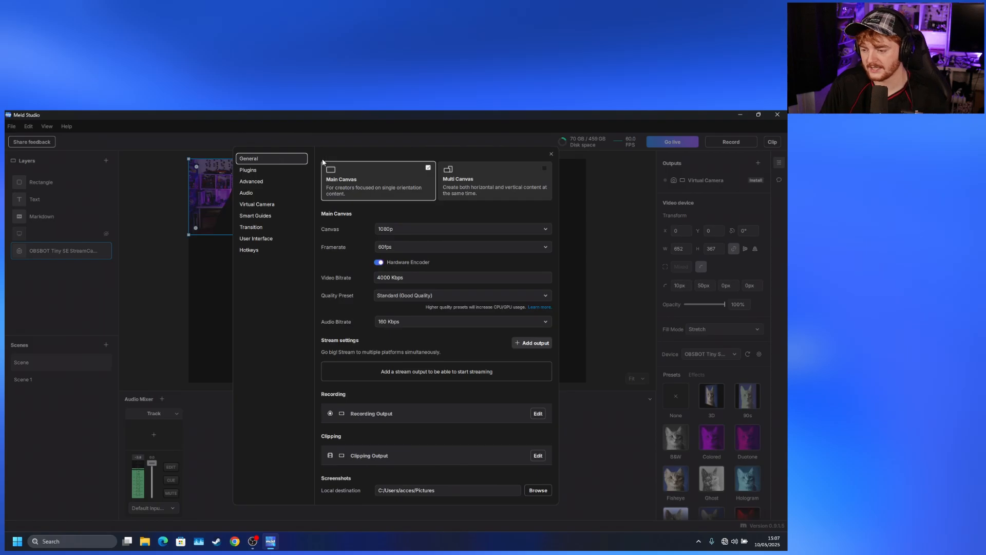
left_click(545, 168)
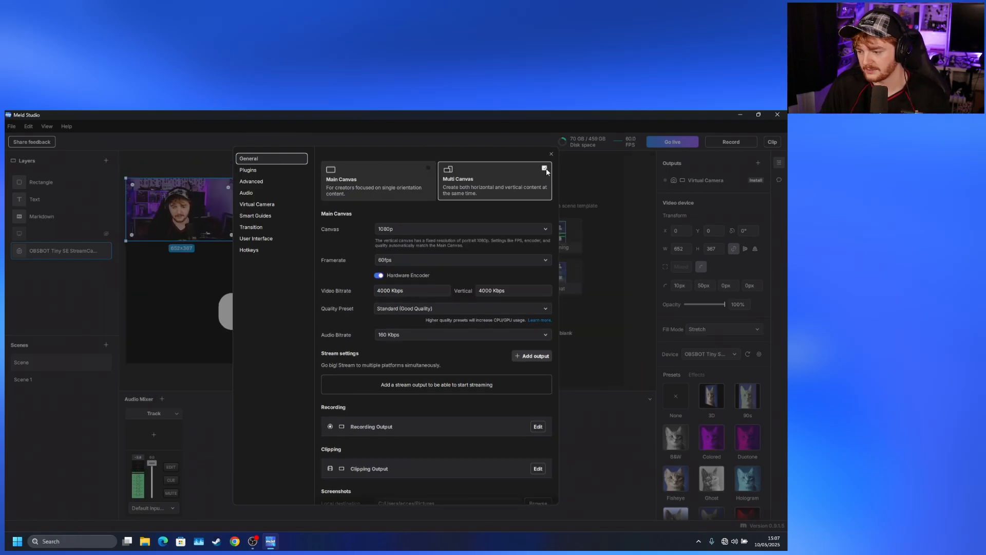
left_click(552, 155)
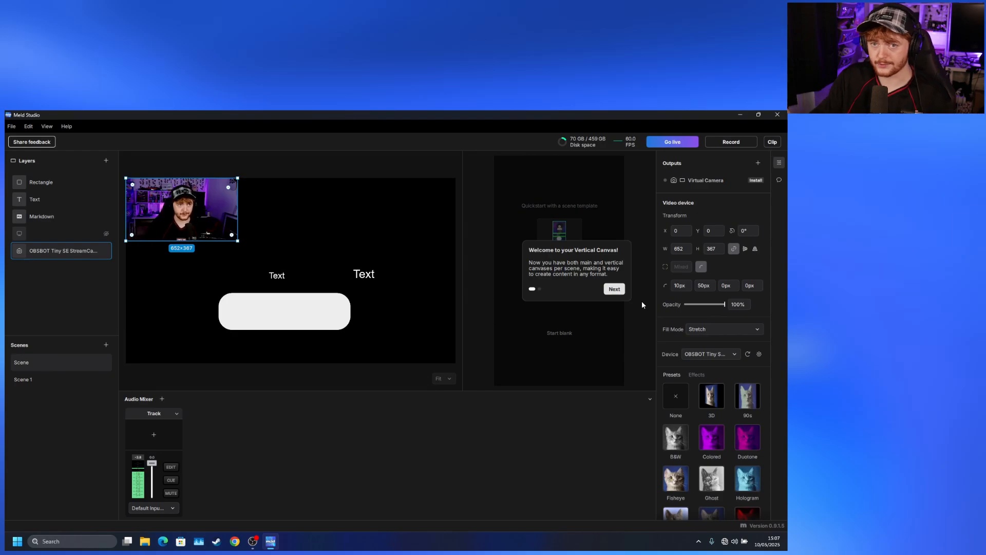
left_click(615, 290)
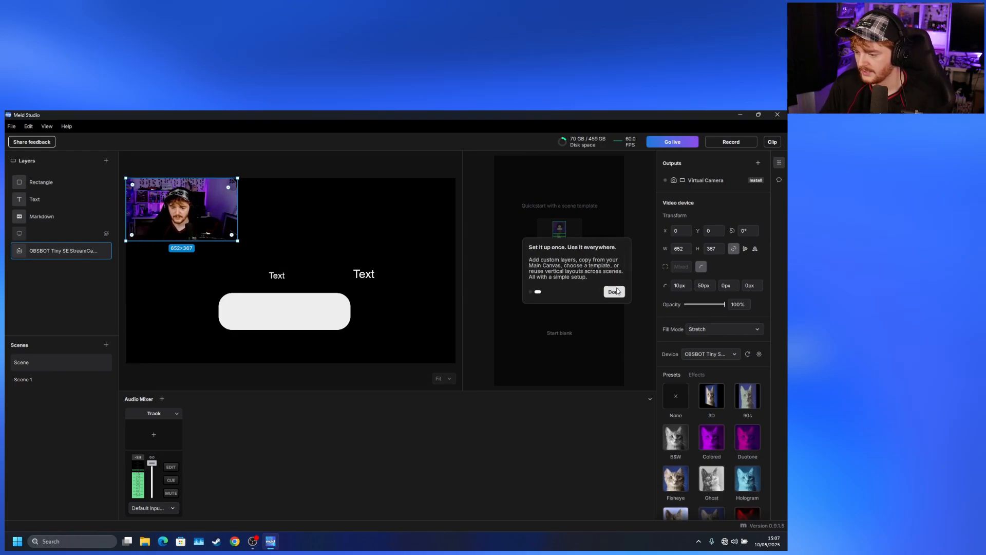
left_click(615, 291)
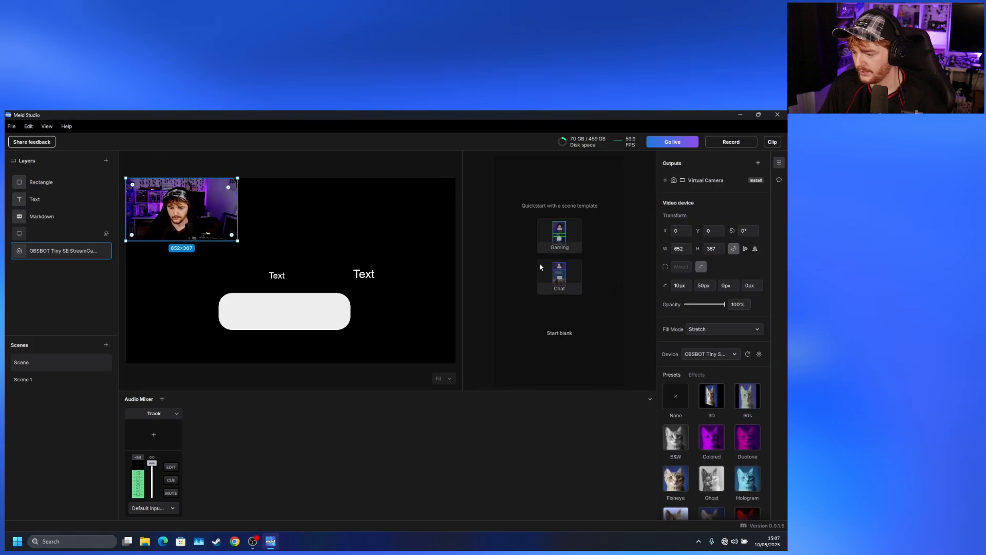
- Apply the Gaming template to the vertical canvas, using the OBSBOT Tiny SE StreamCamera as webcam and a display as the game source
left_click(559, 242)
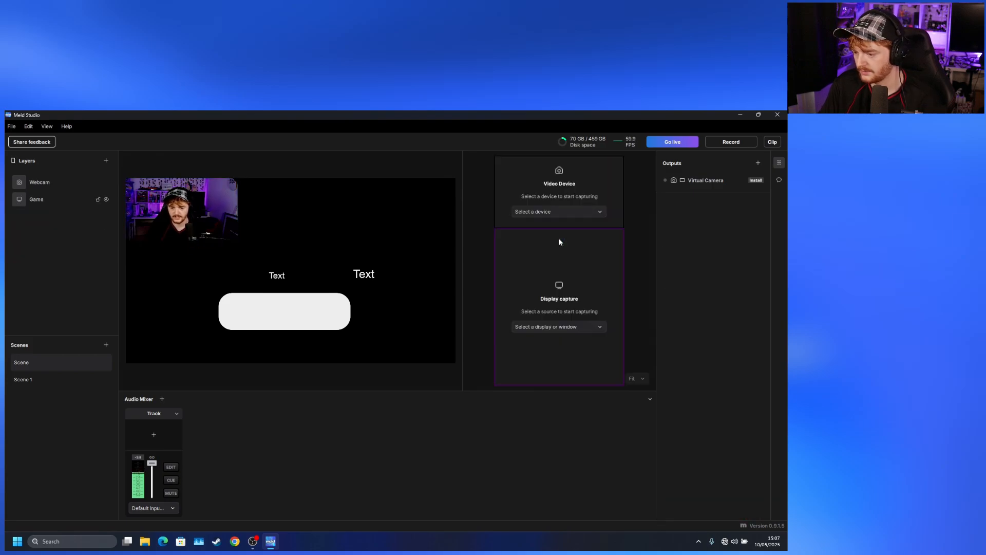
left_click(596, 212)
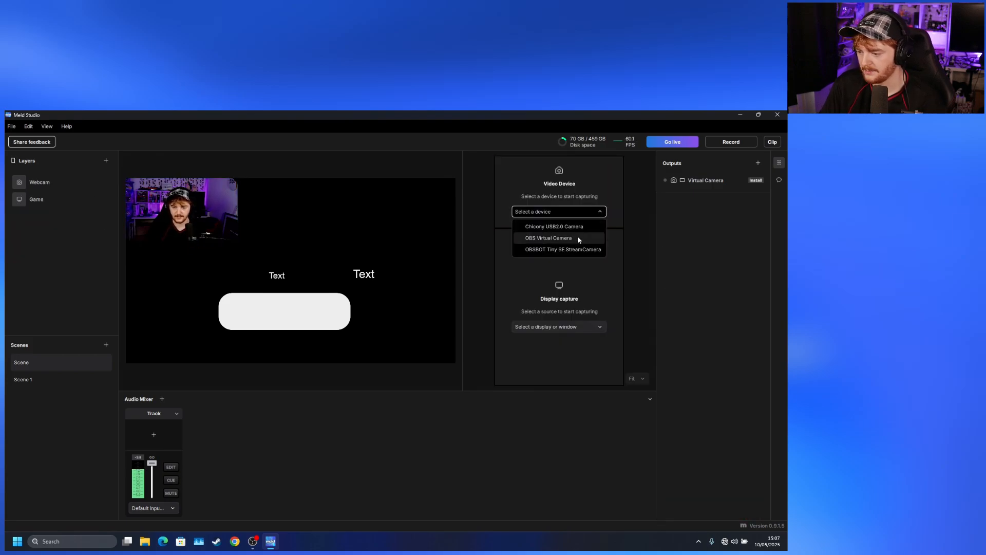
left_click(574, 249)
left_click(561, 327)
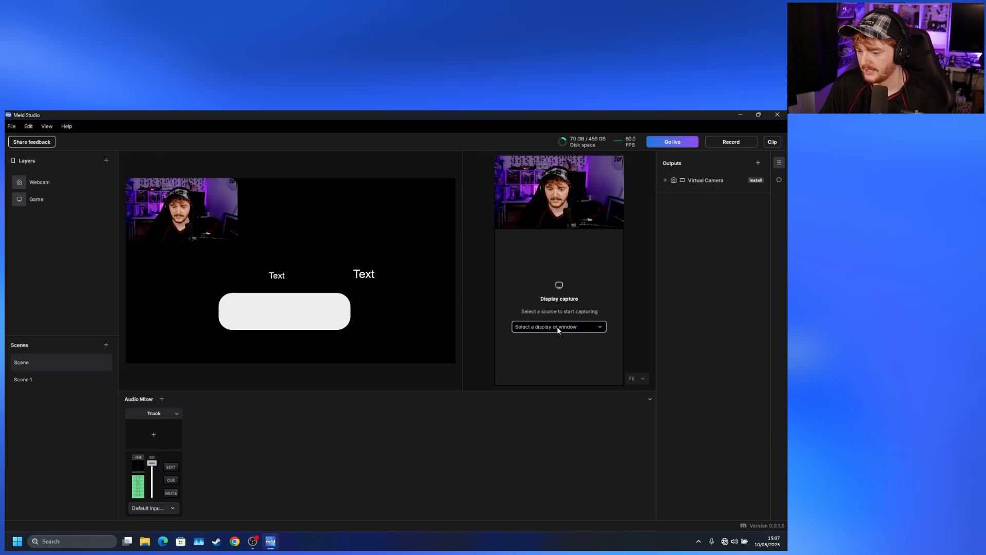
left_click(553, 344)
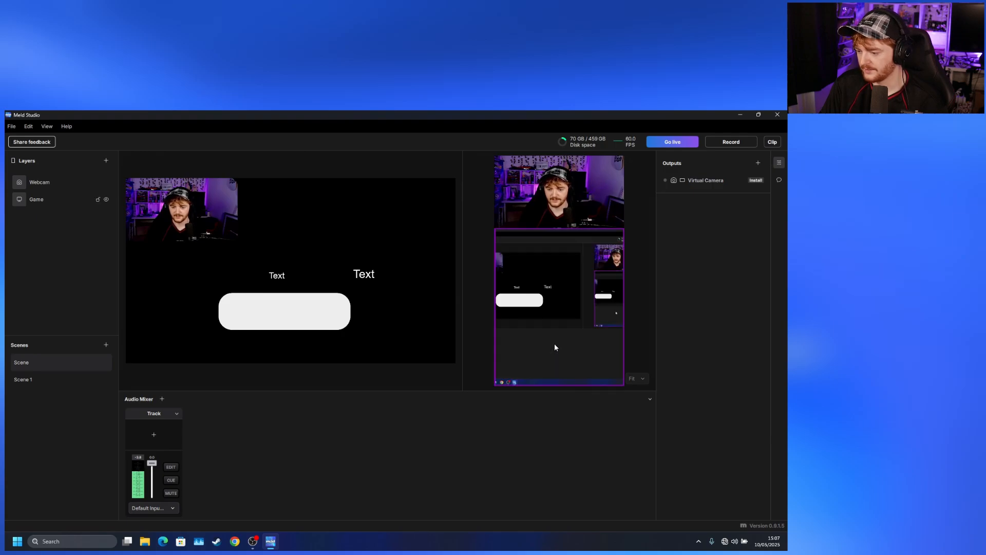
left_click(612, 315)
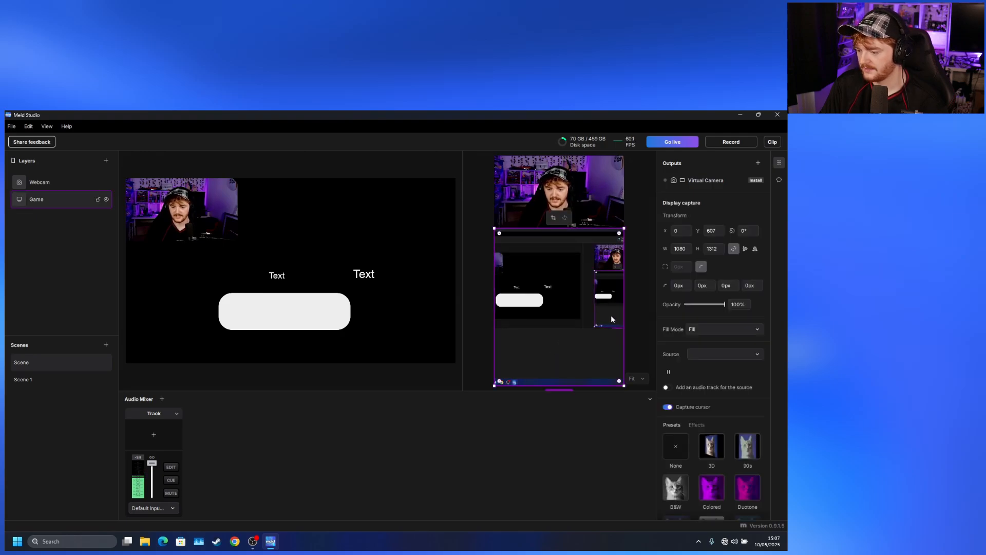
left_click(638, 306)
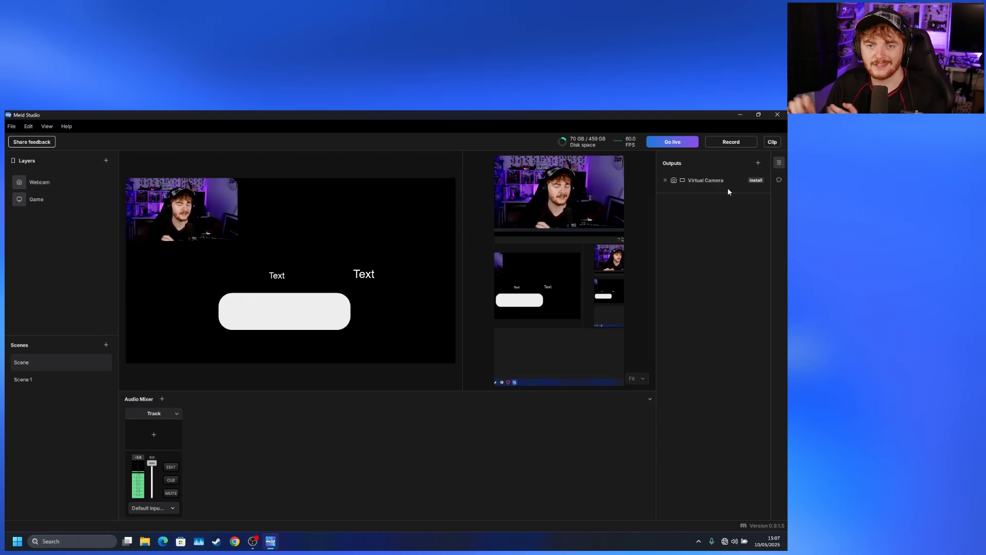
- Add a YouTube stream output and inspect its stream key and canvas settings, keeping Main Canvas
left_click(758, 162)
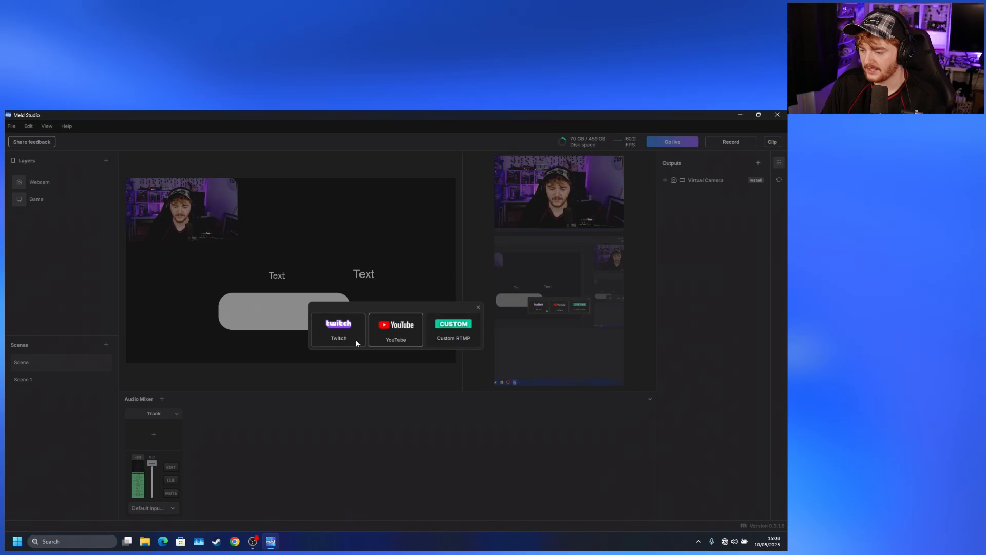
left_click(394, 332)
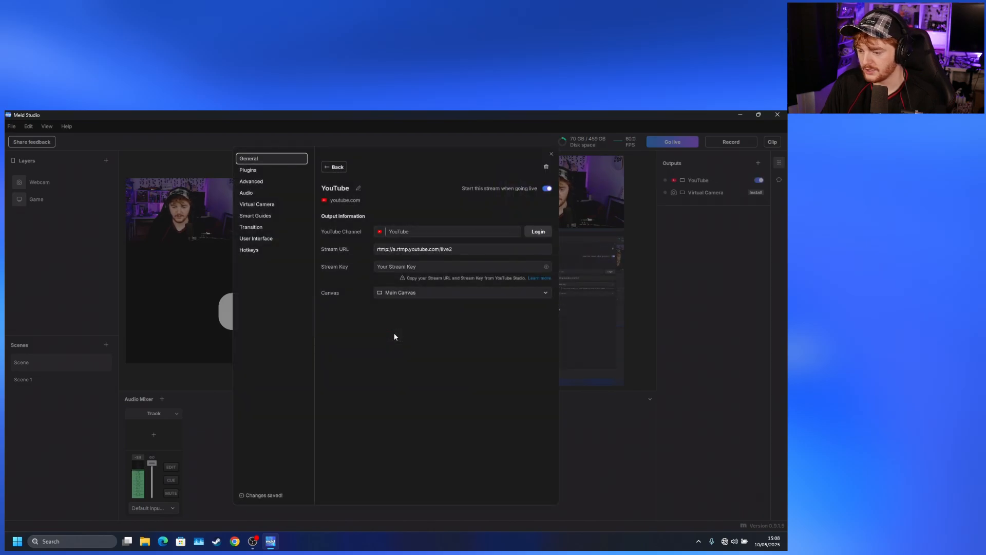
left_click(433, 266)
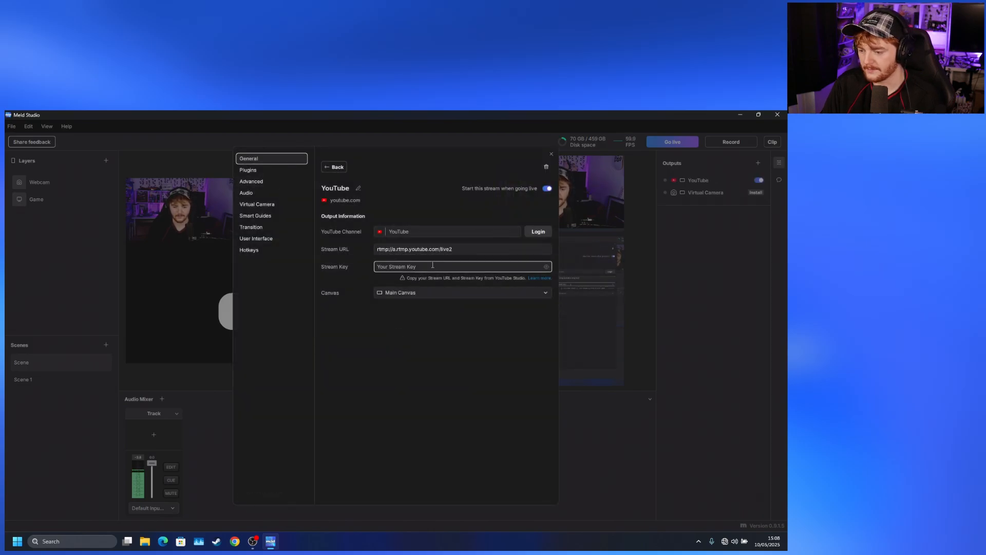
left_click(419, 294)
left_click(419, 294)
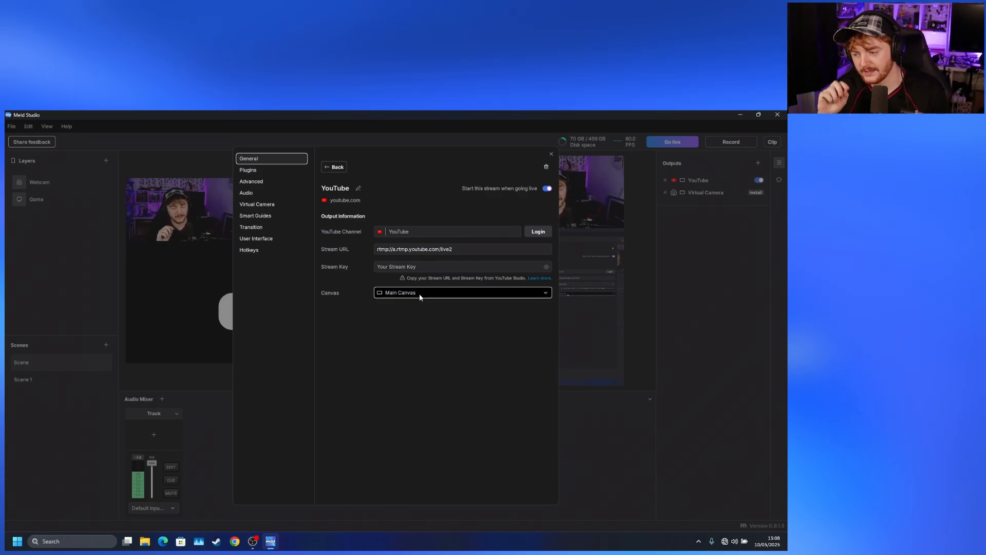
- Keep the first YouTube output on Main Canvas and add a second YouTube output assigned to Vertical Canvas
left_click(419, 293)
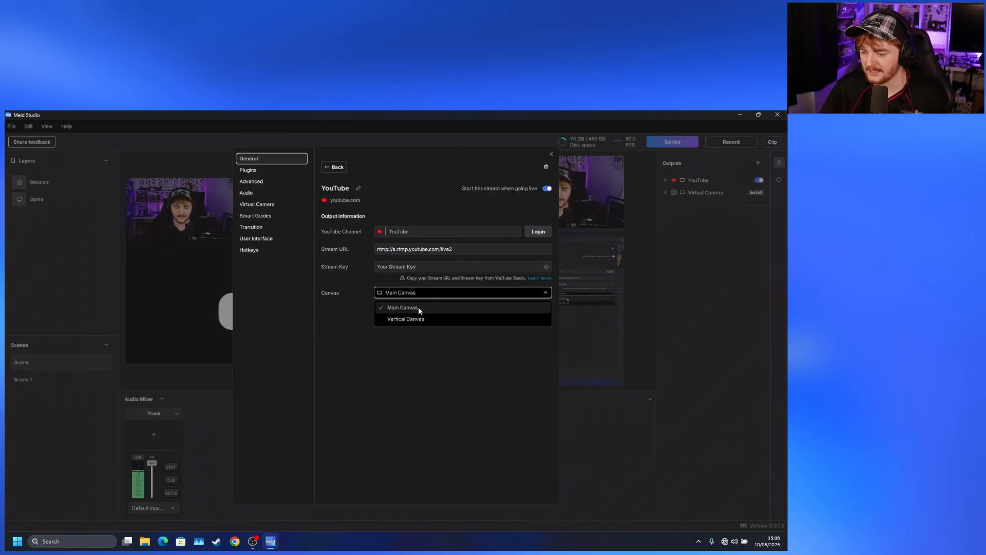
left_click(418, 306)
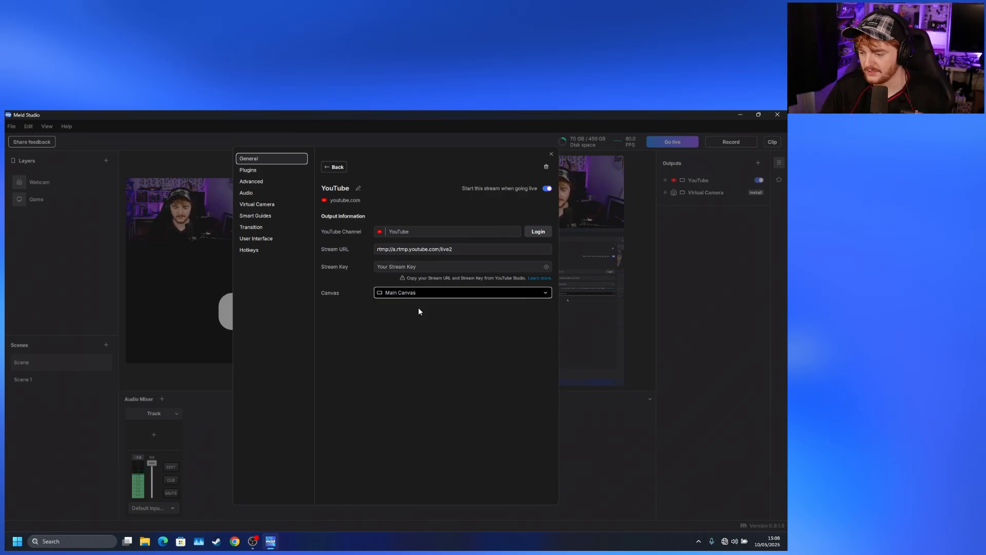
left_click(329, 167)
left_click(538, 359)
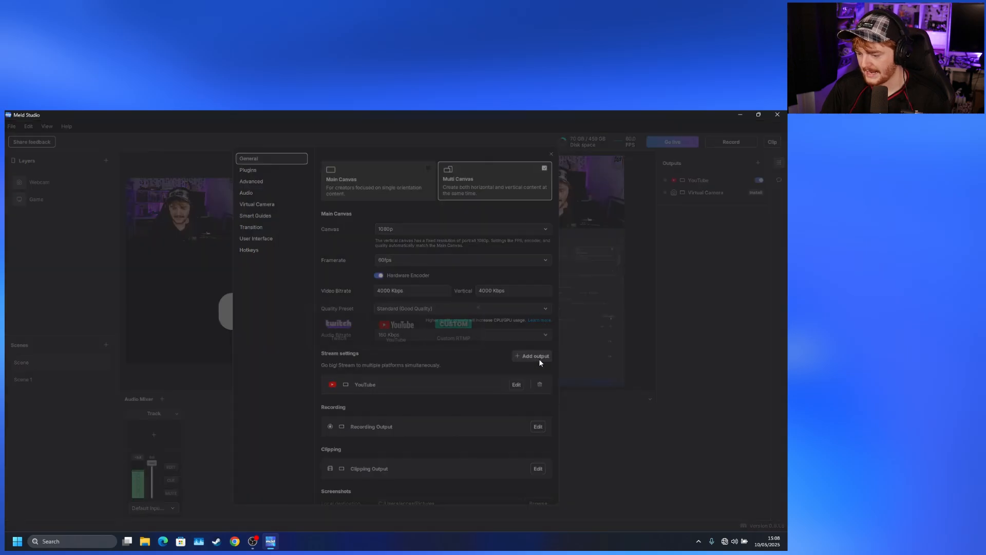
left_click(398, 335)
left_click(488, 292)
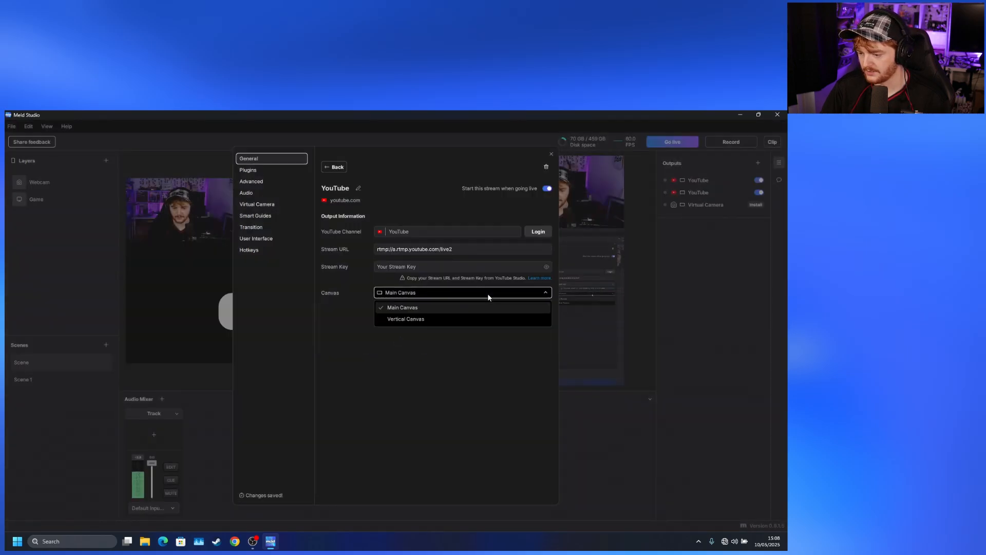
left_click(463, 321)
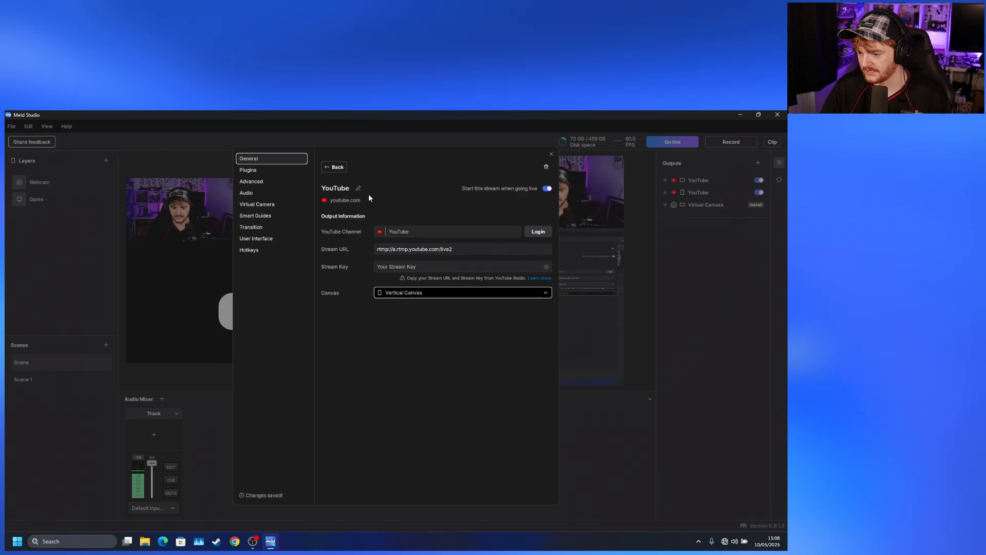
left_click(334, 167)
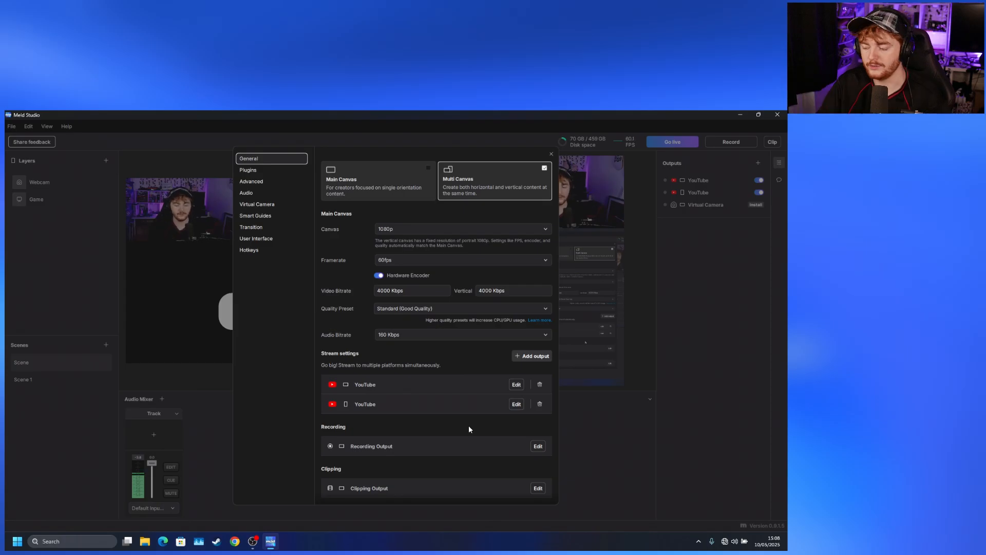
- Replace the Main Canvas YouTube output with a Twitch output on Main Canvas, and close the preferences
left_click(519, 387)
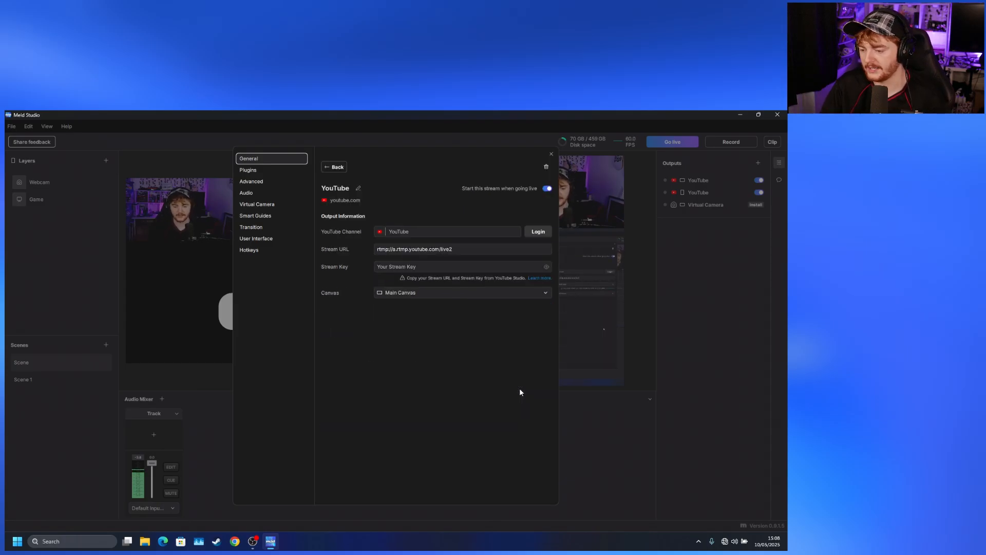
left_click(523, 359)
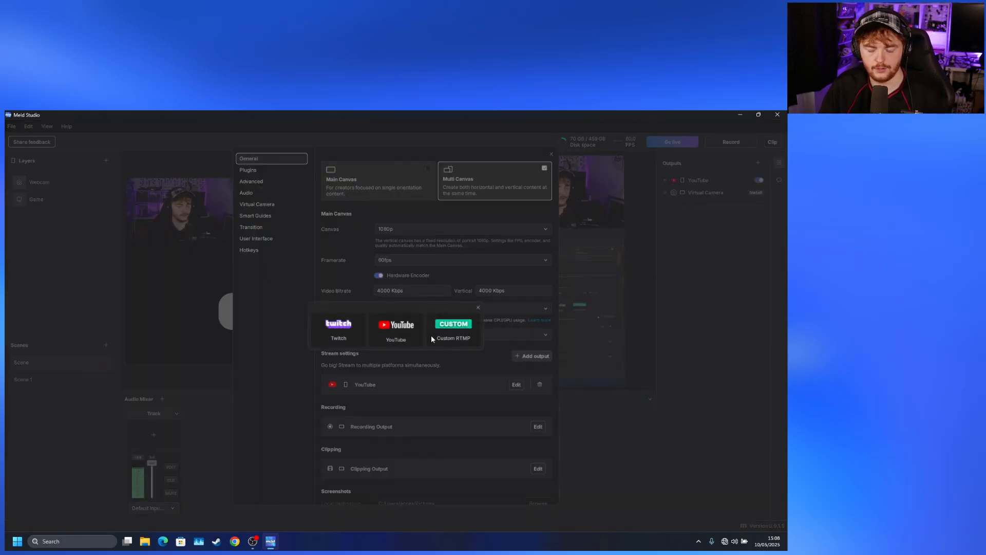
left_click(340, 327)
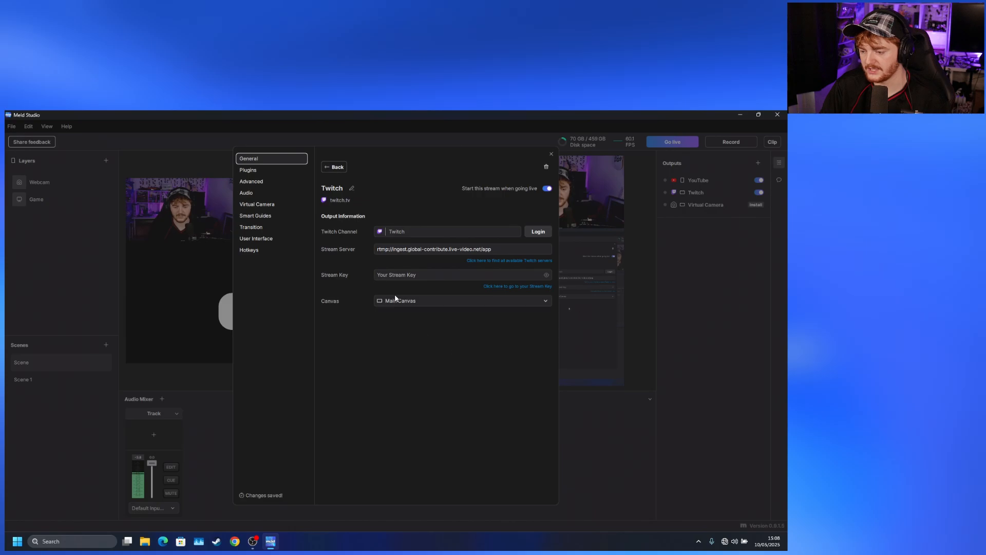
left_click(335, 168)
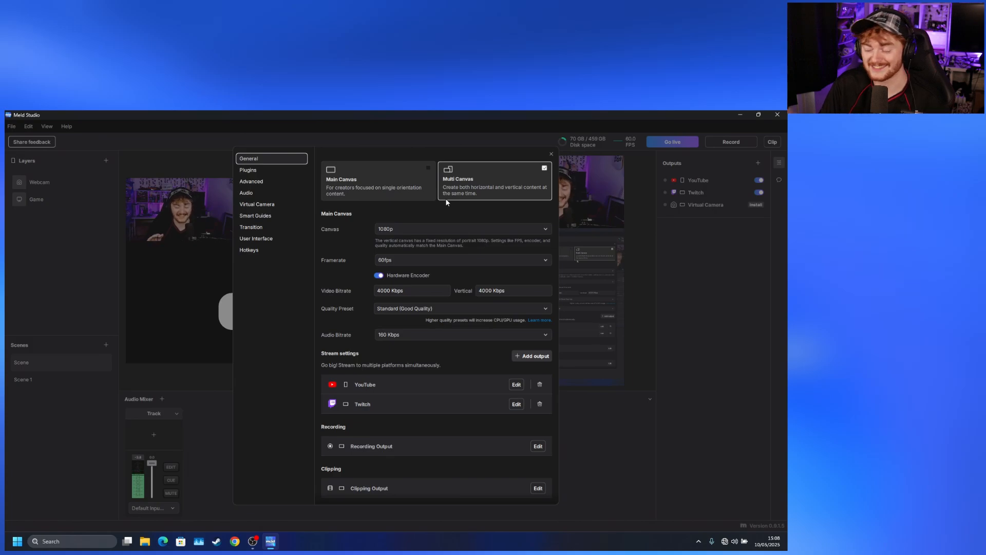
left_click(551, 153)
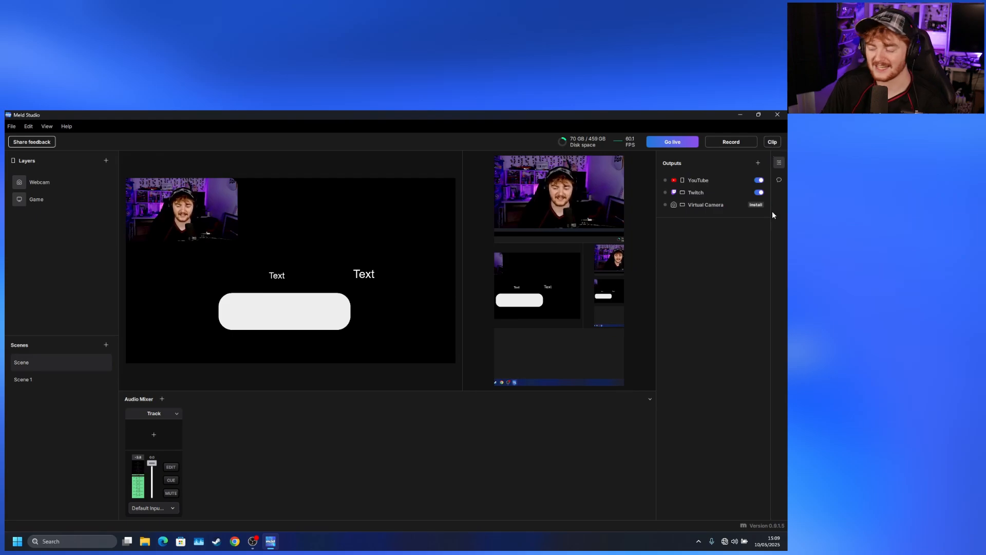
- Examine the chat panel and the Twitch output's settings, returning to the outputs list
left_click(781, 181)
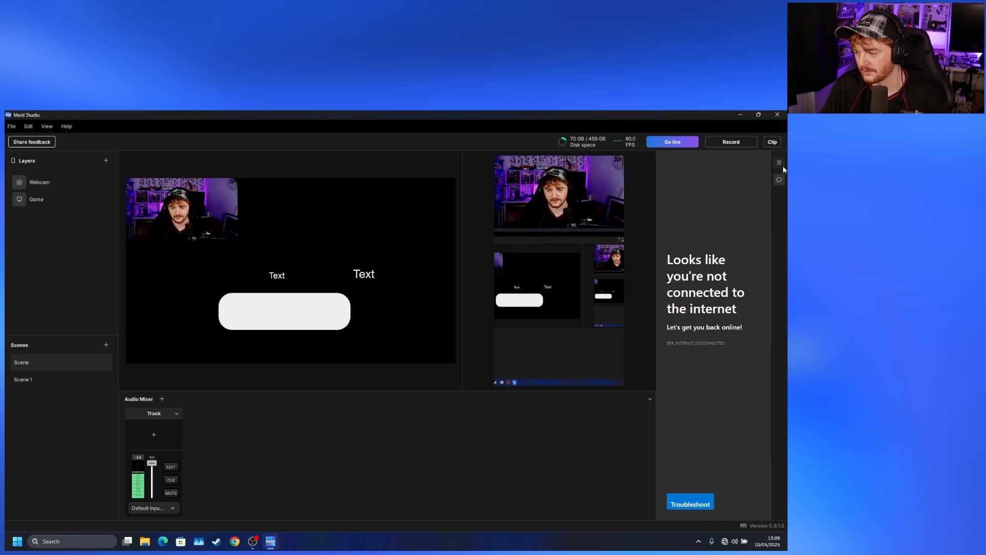
left_click(780, 163)
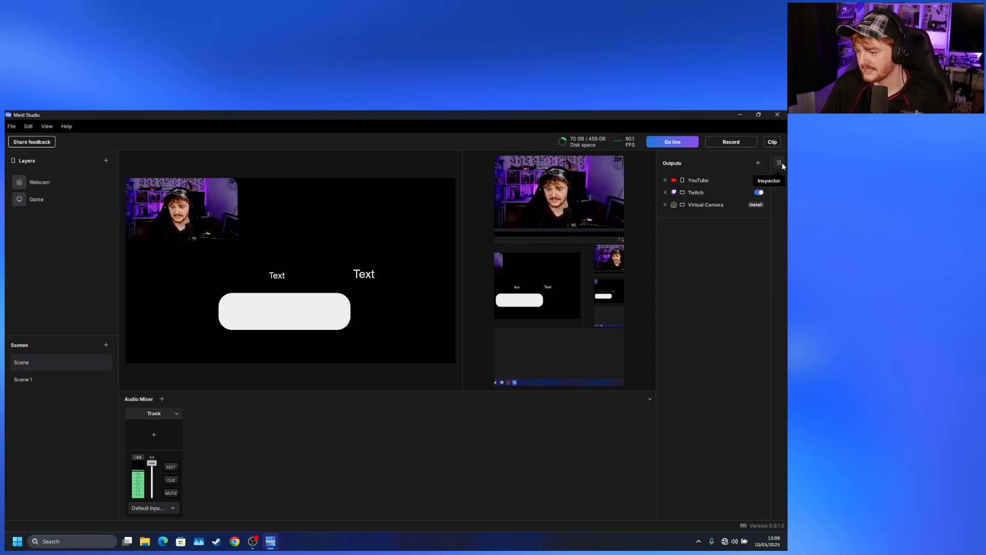
left_click(668, 193)
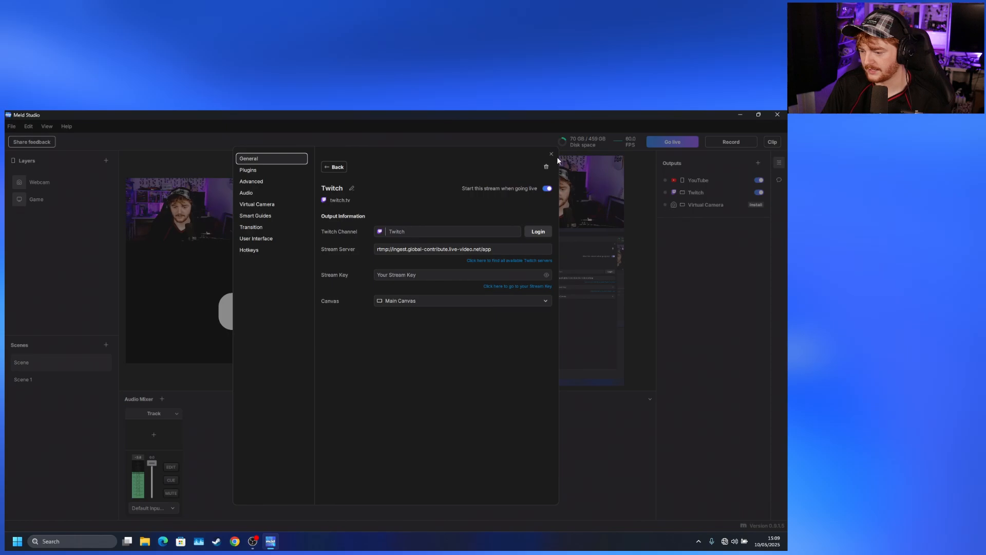
left_click(584, 158)
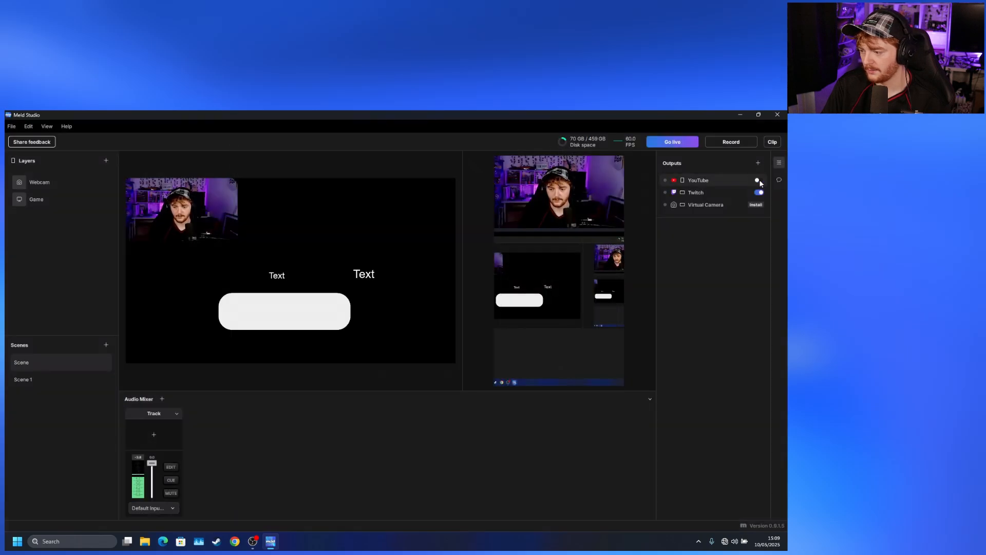
- Switch off the YouTube and Twitch outputs so neither starts when going live
left_click(759, 196)
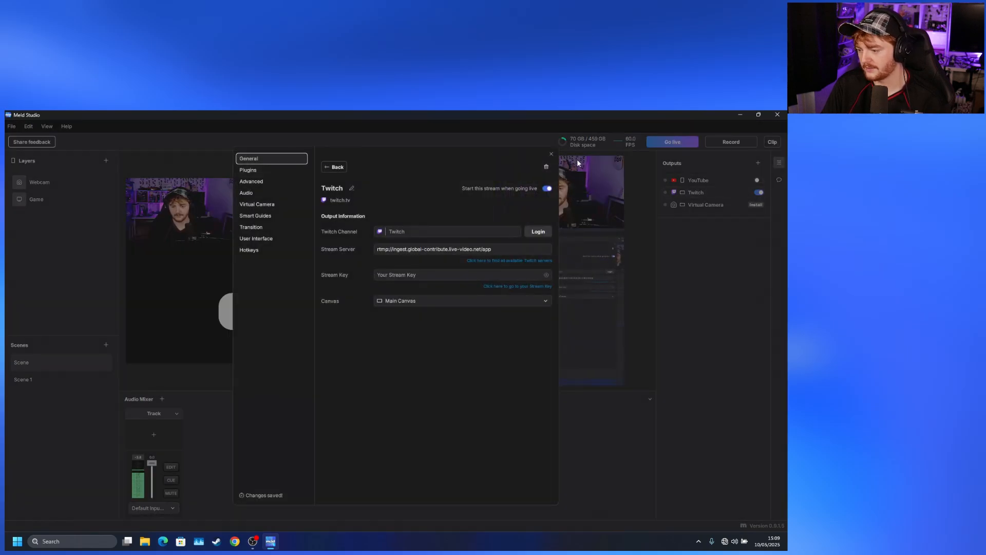
left_click(552, 154)
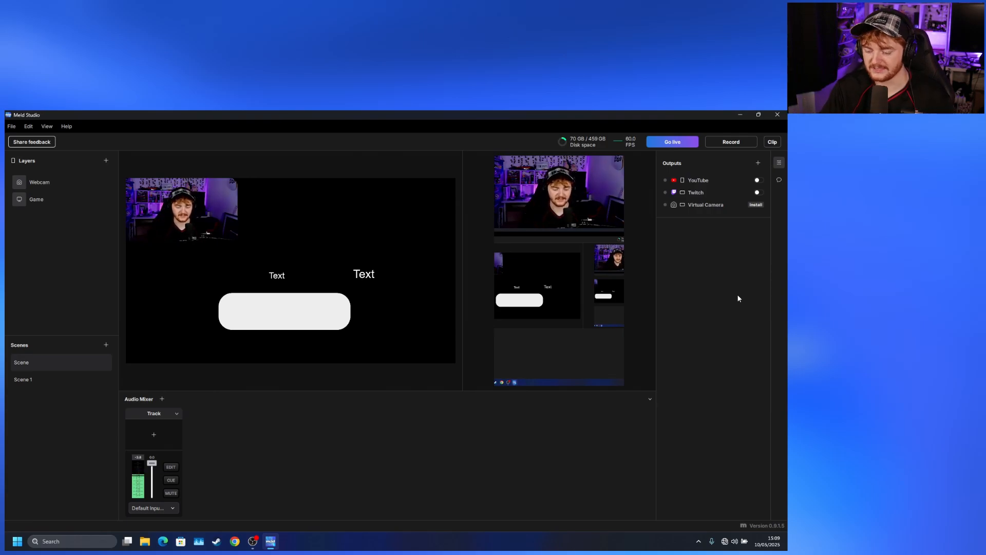
- Add an audio mixer track that captures the Speakers (2- High Definition Audio) output device
left_click(163, 400)
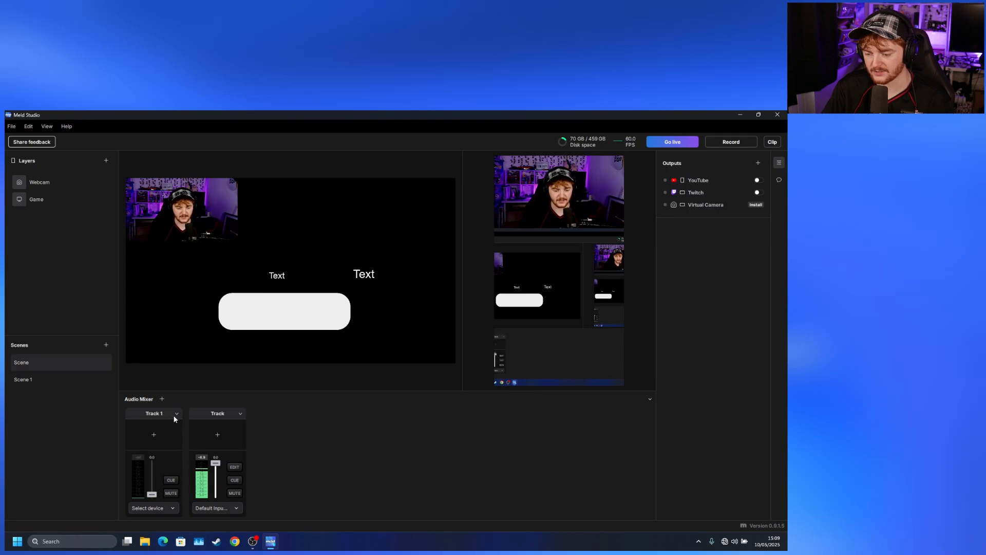
left_click(151, 435)
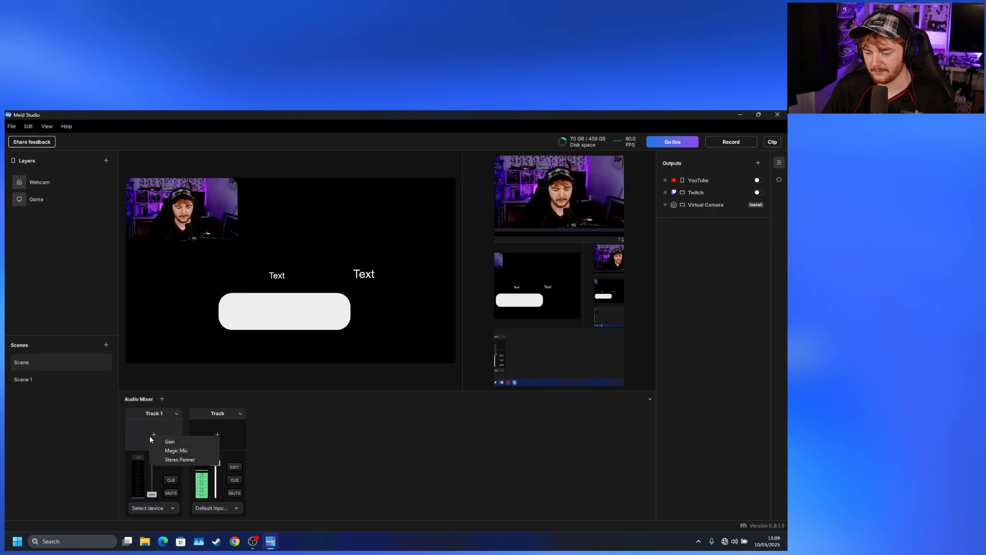
left_click(151, 508)
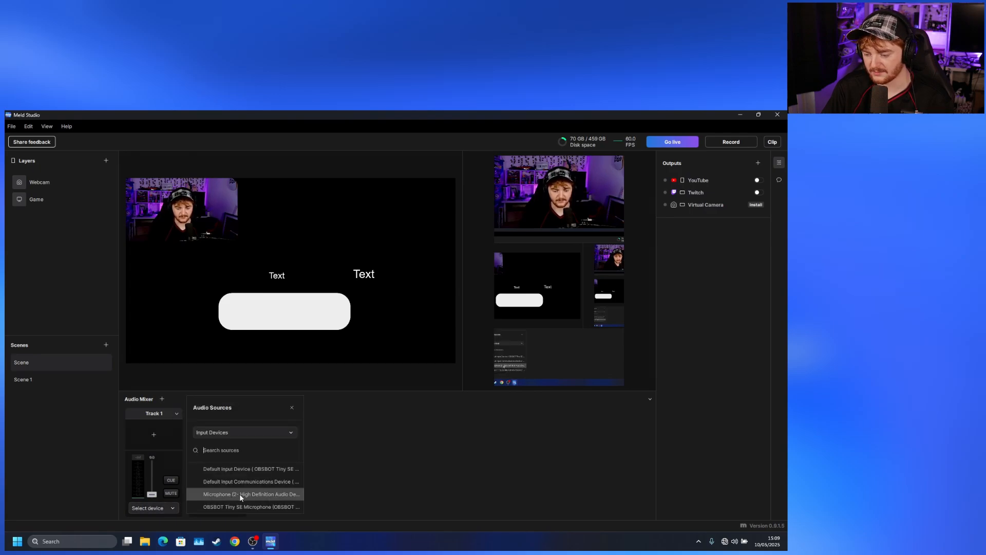
left_click(253, 448)
left_click(288, 433)
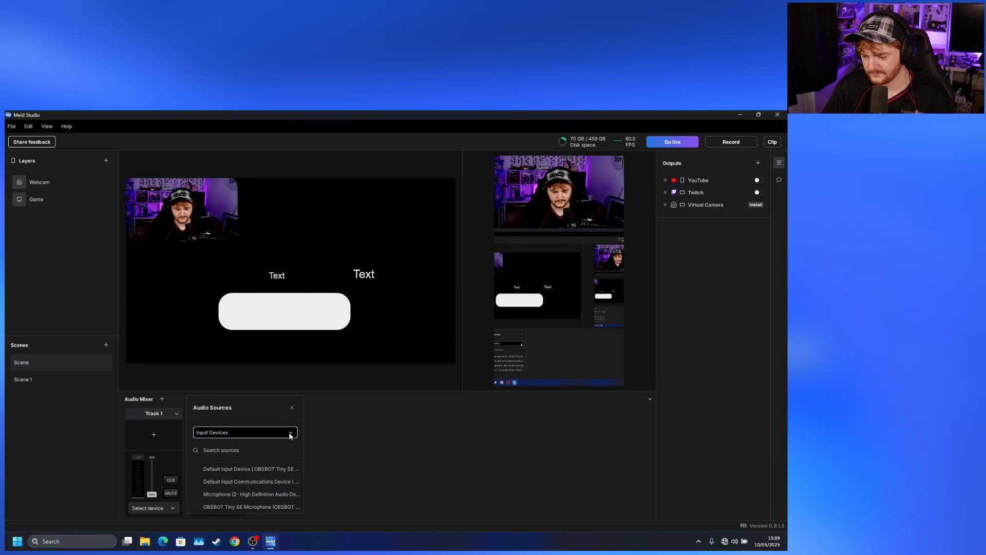
left_click(261, 460)
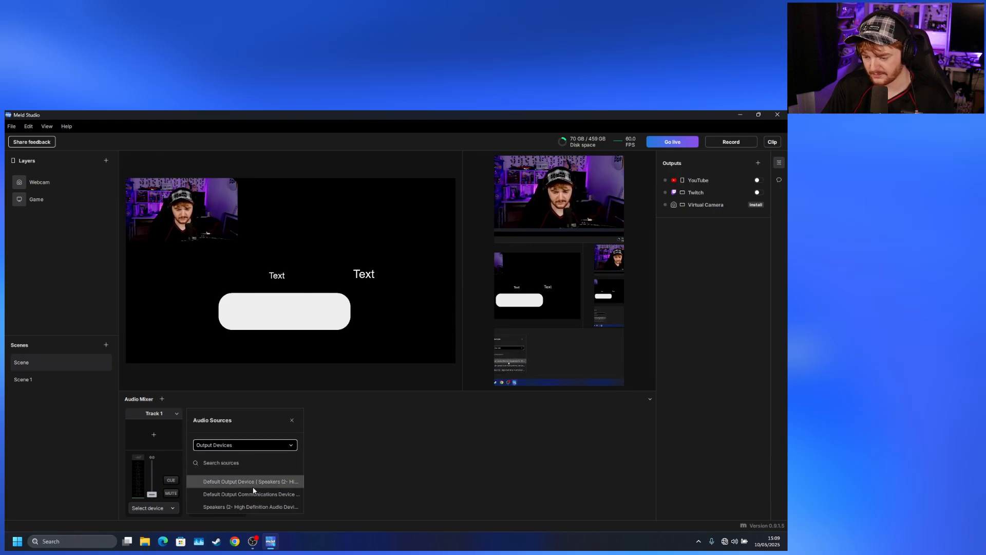
left_click(251, 506)
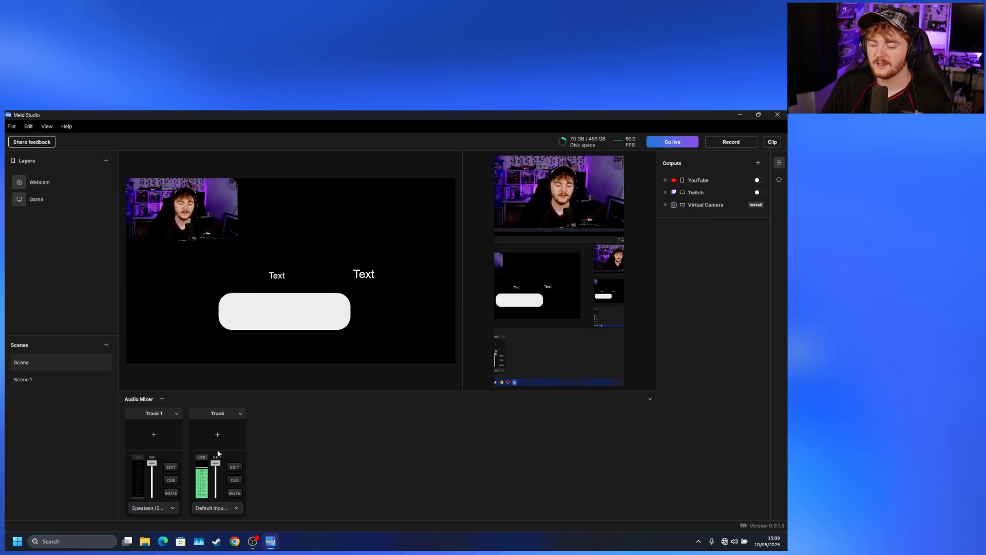
- Keep the default input device on the microphone track and set the speaker track's volume to 0.0
left_click(224, 507)
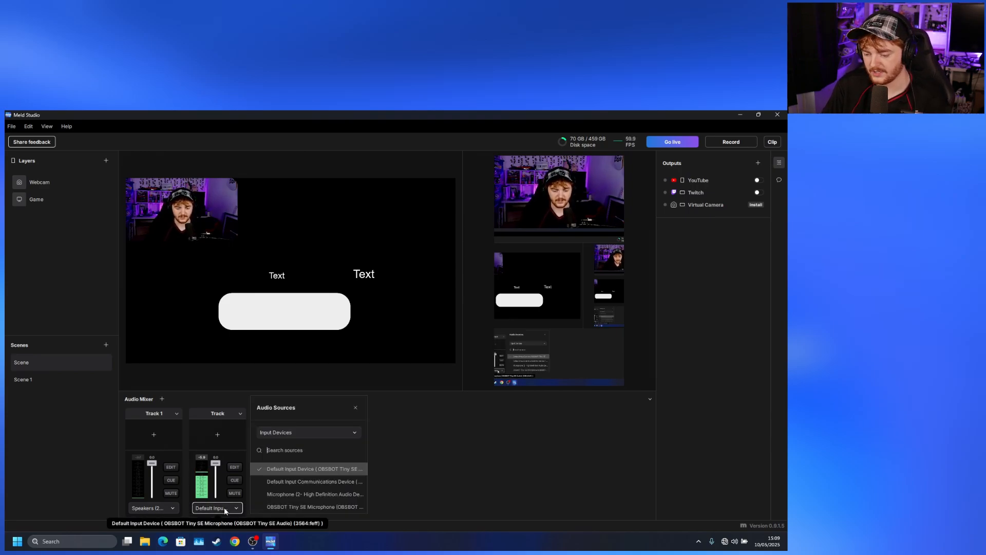
left_click(352, 469)
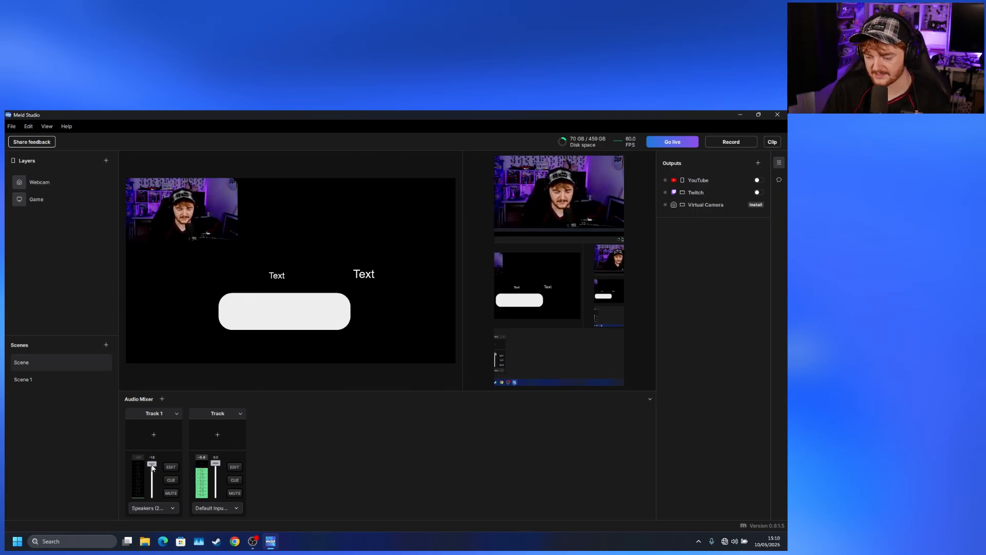
mouse_move(152, 467)
left_mouse_down()
mouse_move(153, 480)
mouse_move(157, 455)
left_mouse_up()
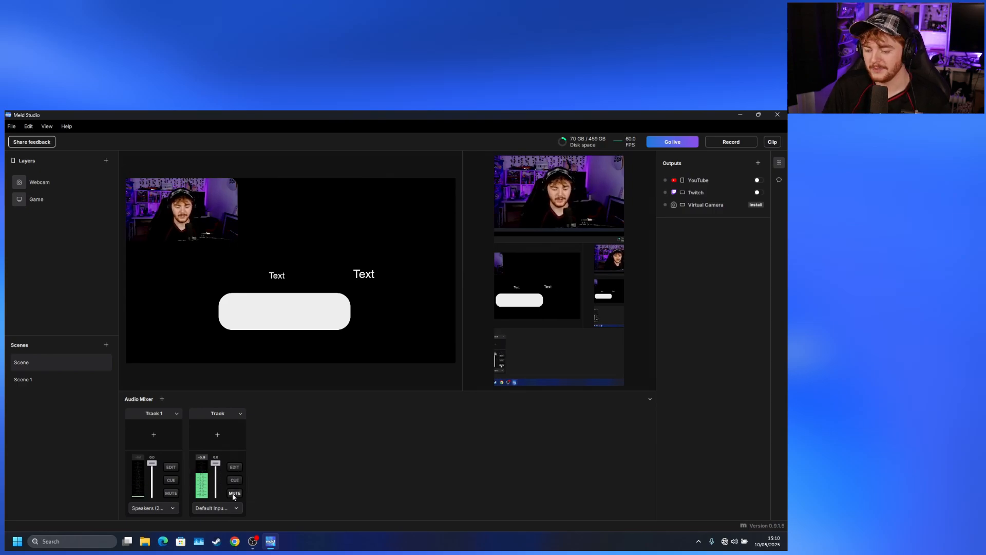
- Try the Magic Mic effect on the microphone track, inspect its level and gain control options, and delete it
left_click(216, 440)
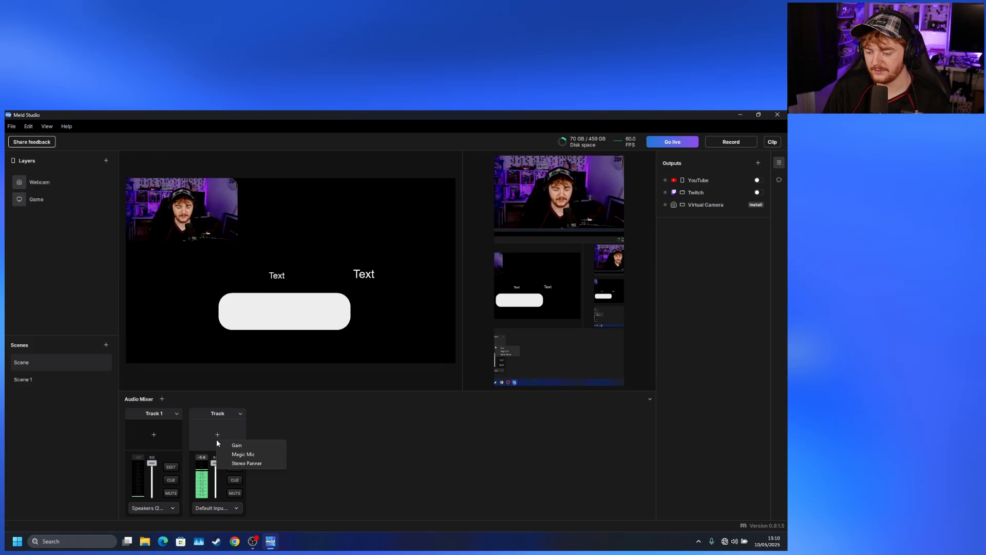
left_click(283, 456)
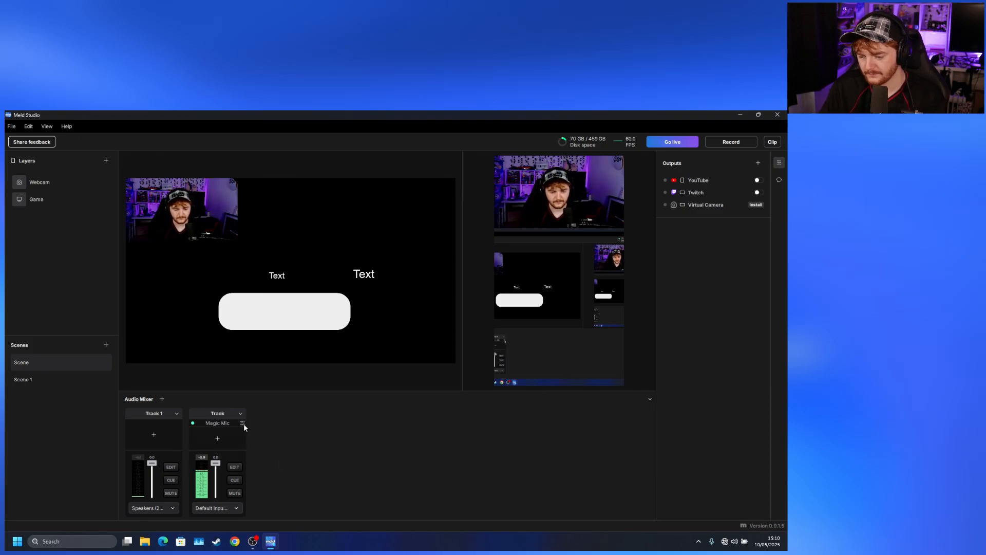
left_click(243, 423)
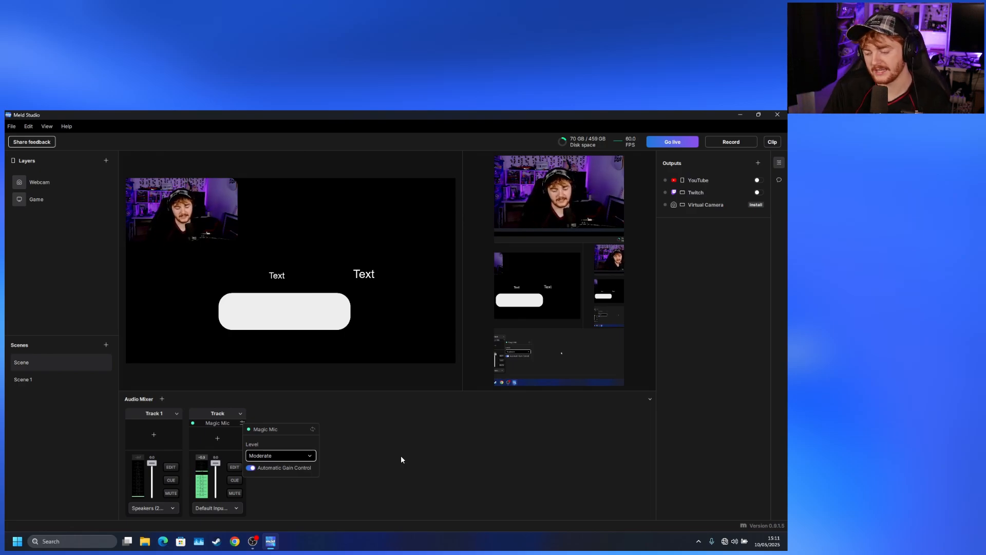
right_click(222, 423)
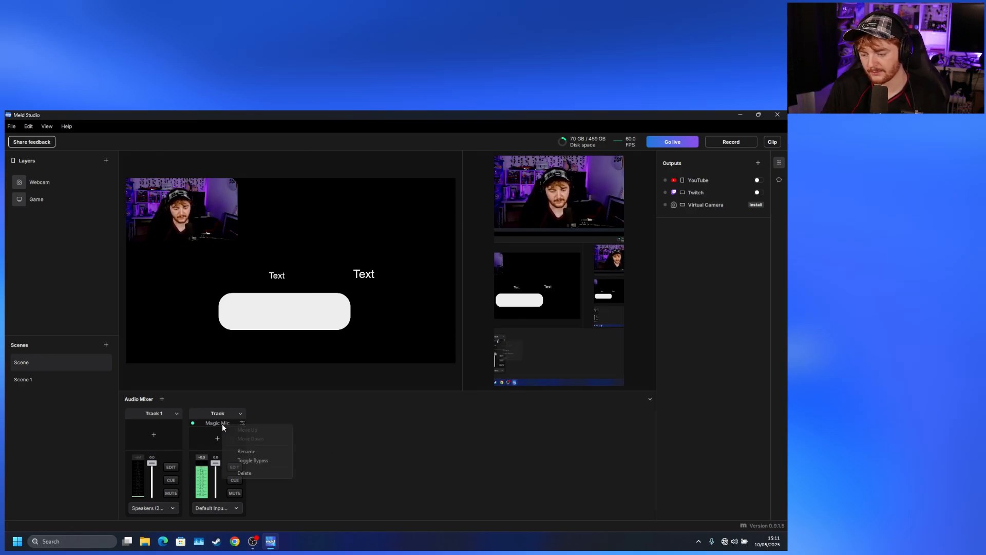
left_click(267, 475)
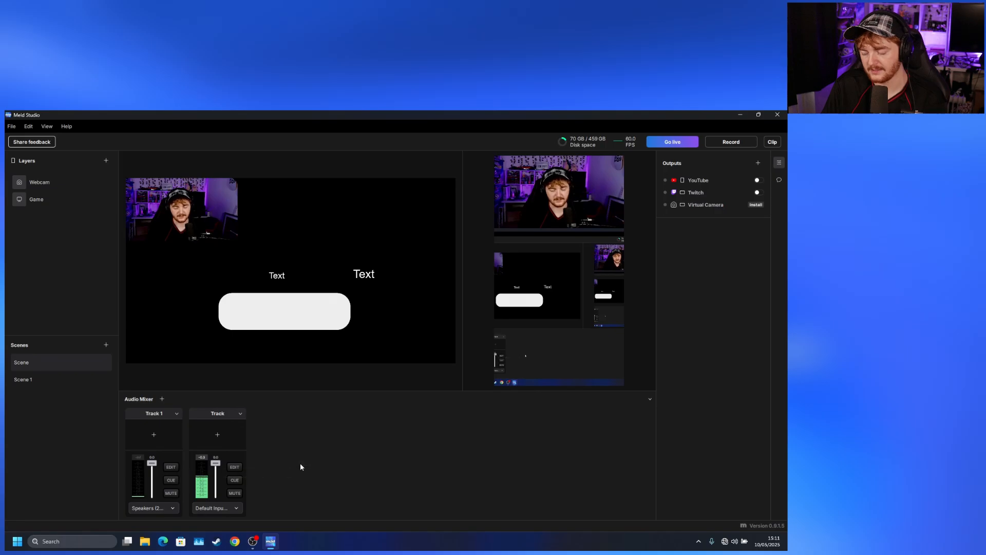